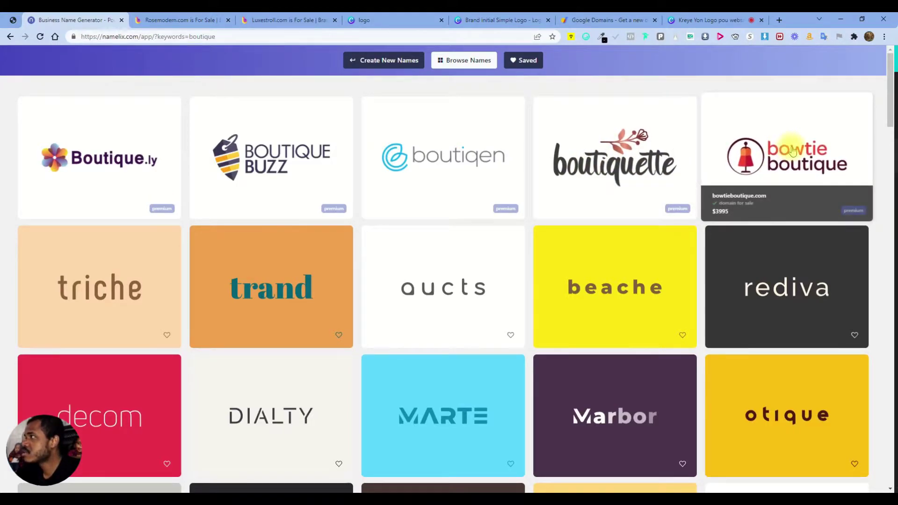
Look through the generated boutique business names and compare the premium logos with the lower-priced ideas.
scroll(739, 198, down, 3)
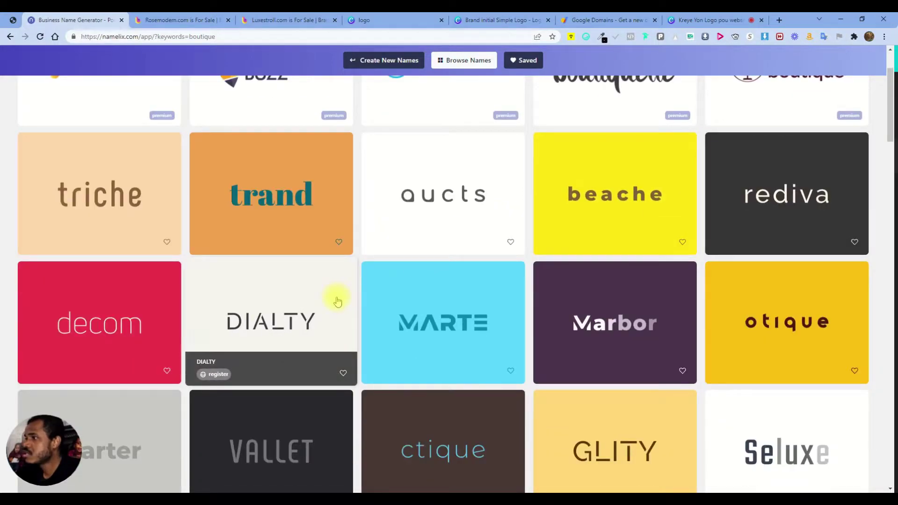
scroll(338, 303, down, 2)
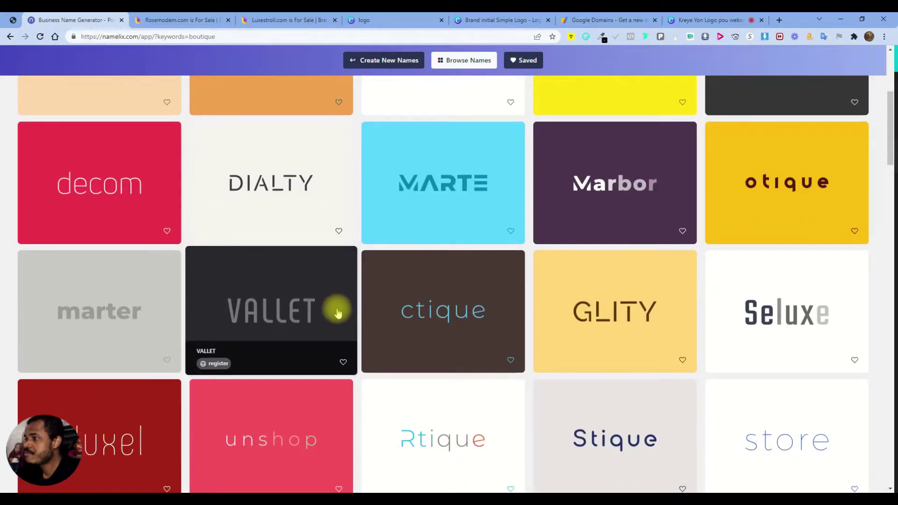
scroll(339, 303, down, 2)
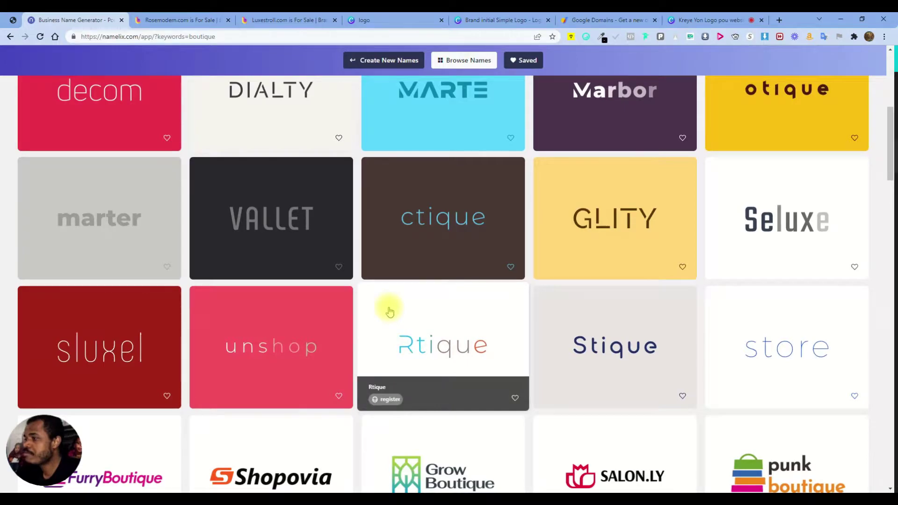
scroll(387, 306, down, 3)
scroll(442, 316, down, 2)
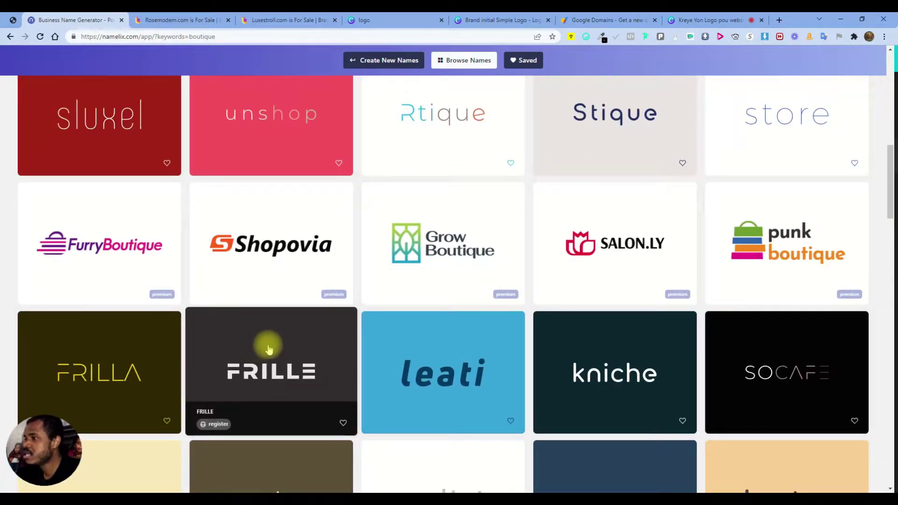
scroll(646, 277, up, 11)
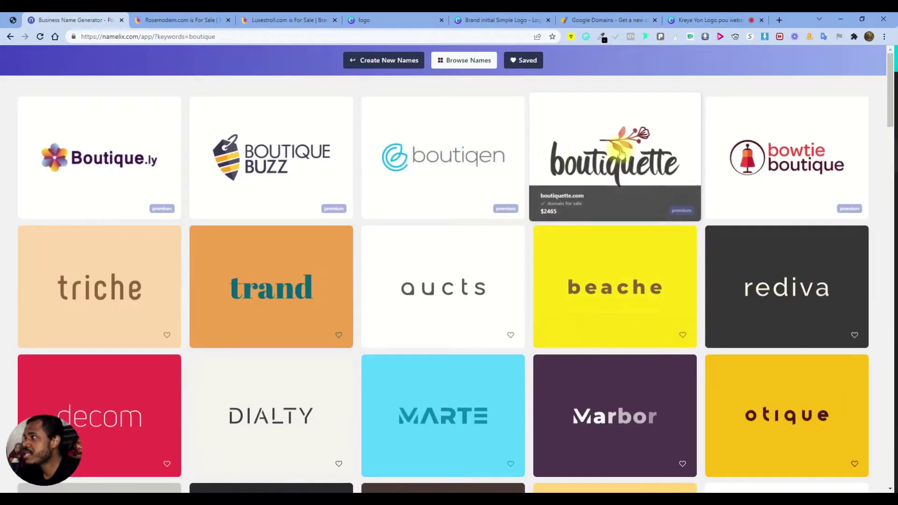
scroll(648, 271, down, 6)
scroll(645, 278, up, 5)
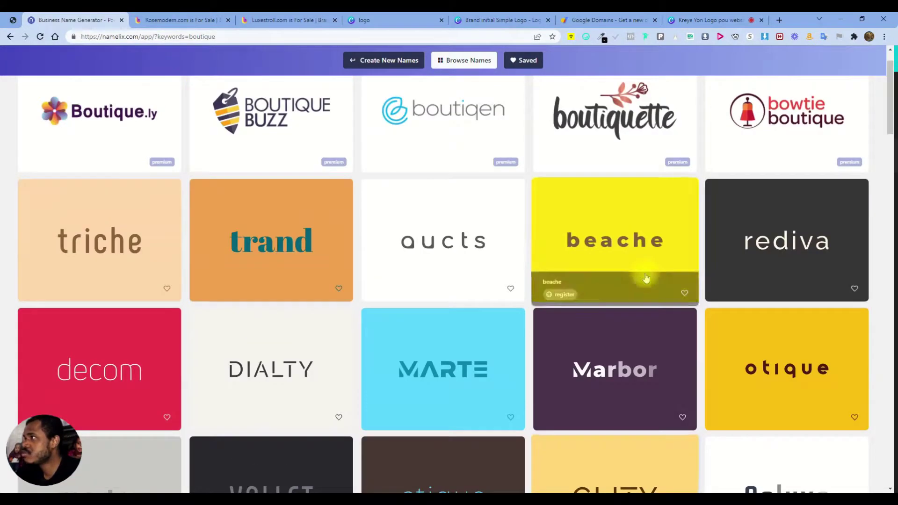
scroll(646, 278, up, 1)
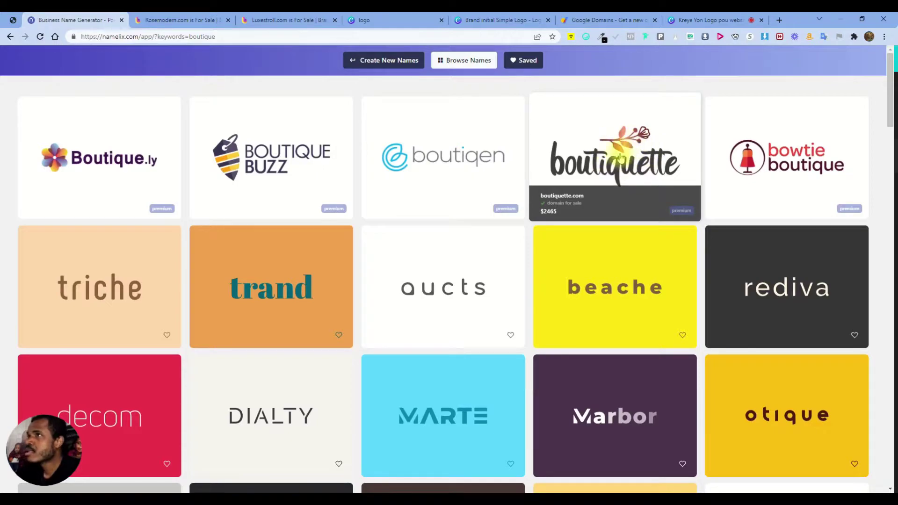
Open the Boutiquette premium name listing, check its price and copy the domain name BOUTIQUETTE.COM.
click(626, 154)
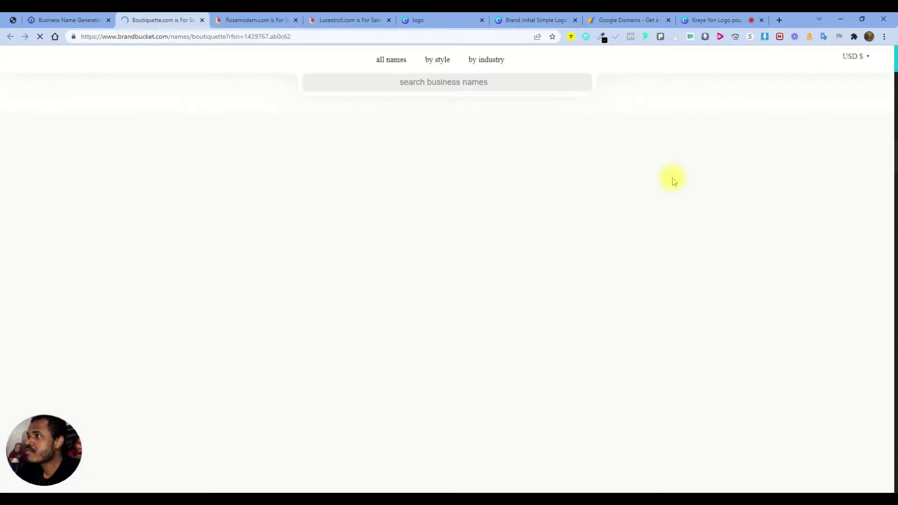
drag(381, 158, 414, 159)
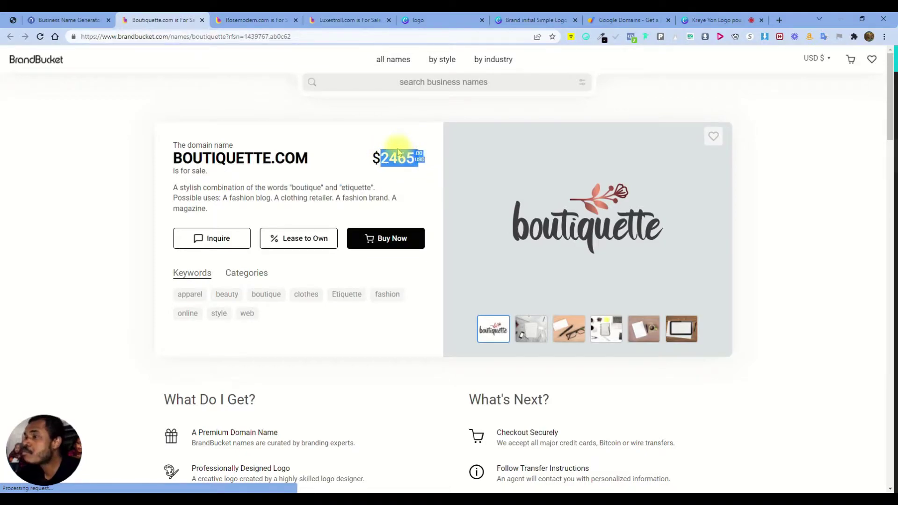
click(377, 157)
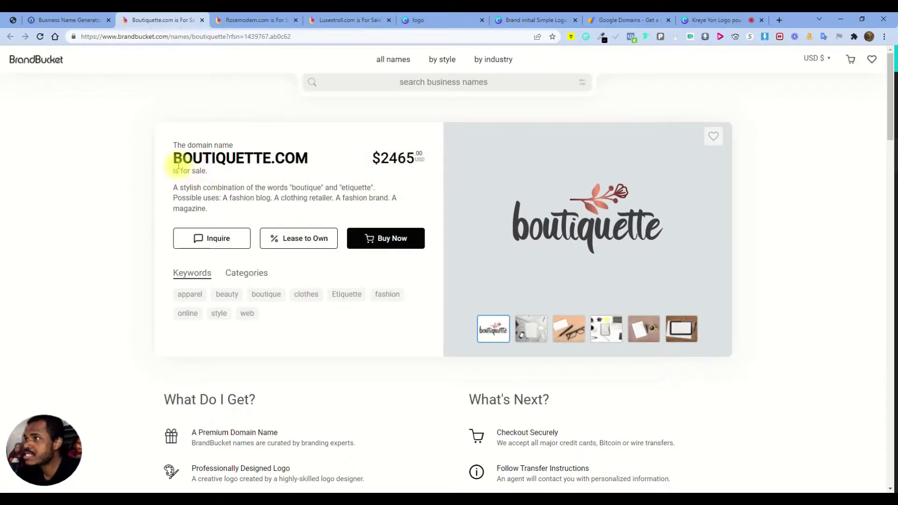
drag(173, 157, 314, 155)
right_click(313, 156)
click(305, 163)
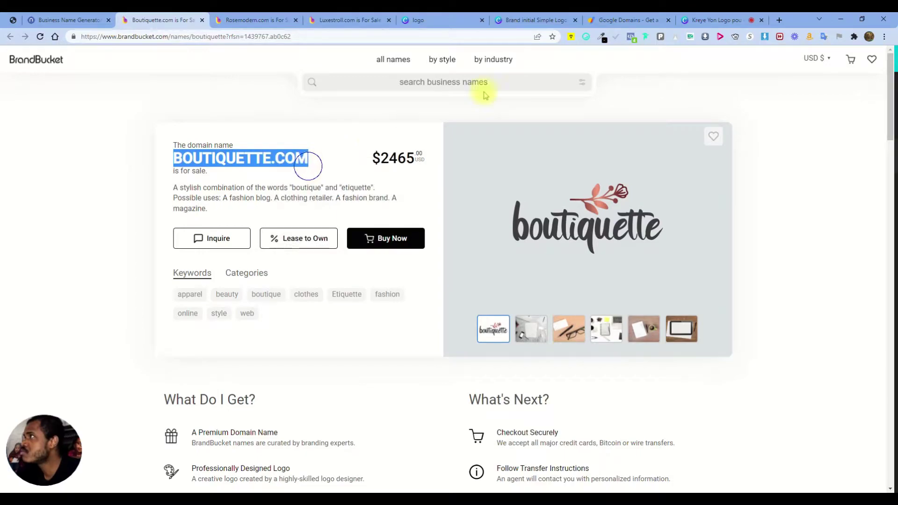
Switch to Google Domains, search for BOUTIQUETTE.COM and examine the exact match's price.
click(626, 19)
drag(443, 111, 305, 124)
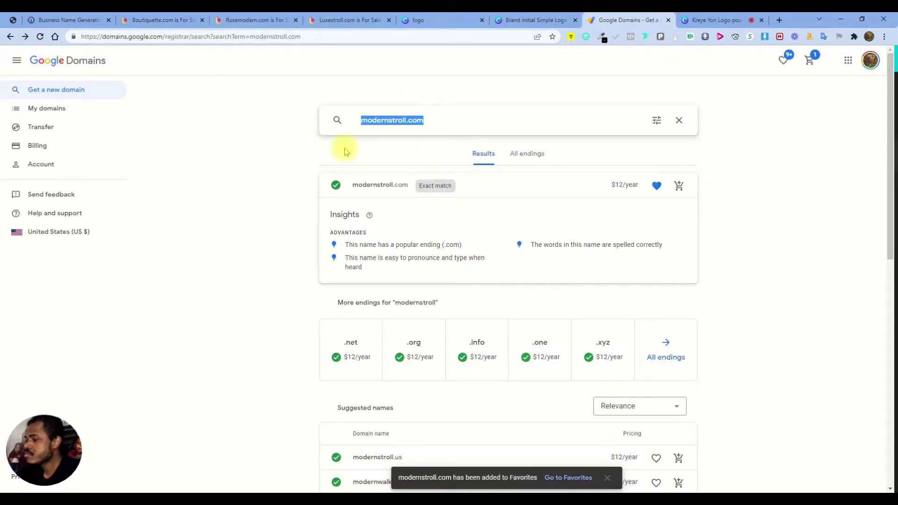
key(Delete)
key(ctrl+v)
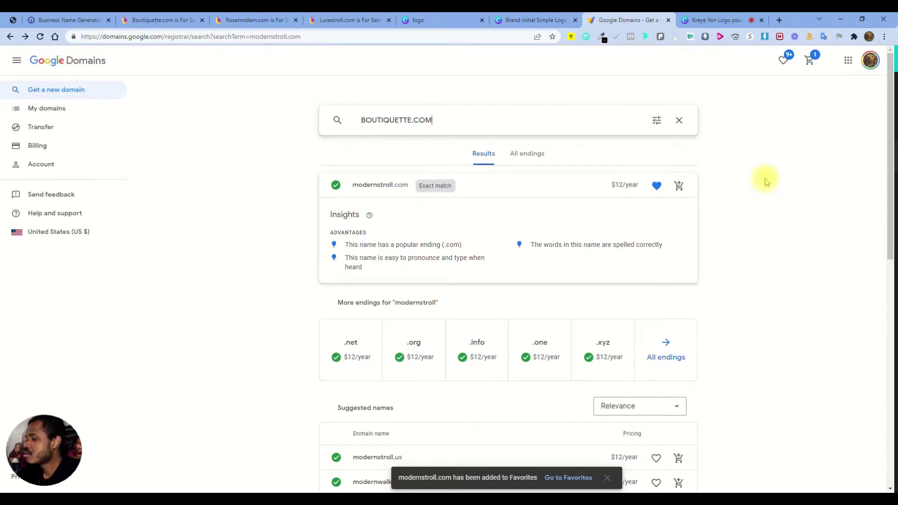
key(Return)
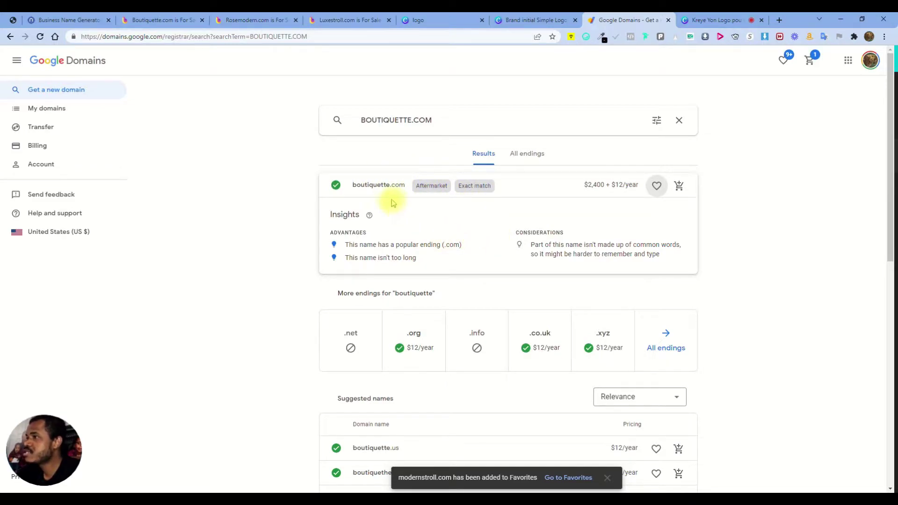
drag(351, 184, 392, 184)
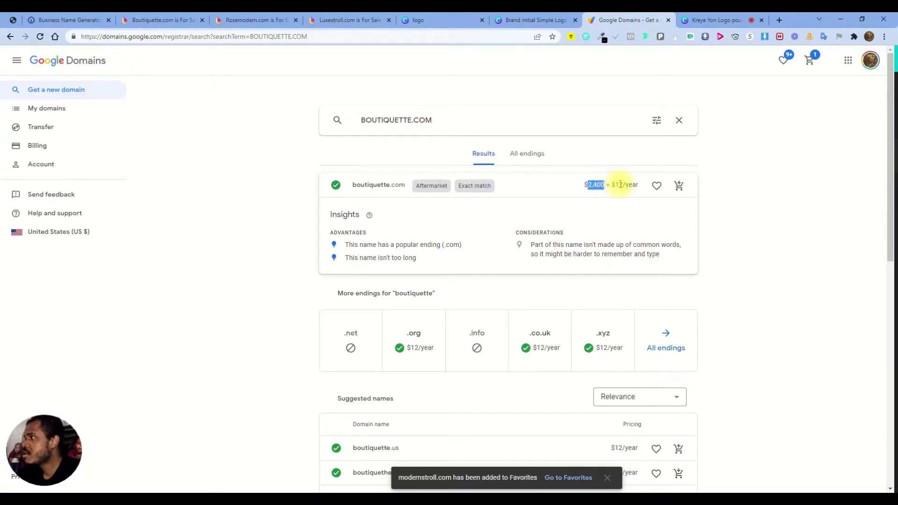
click(717, 166)
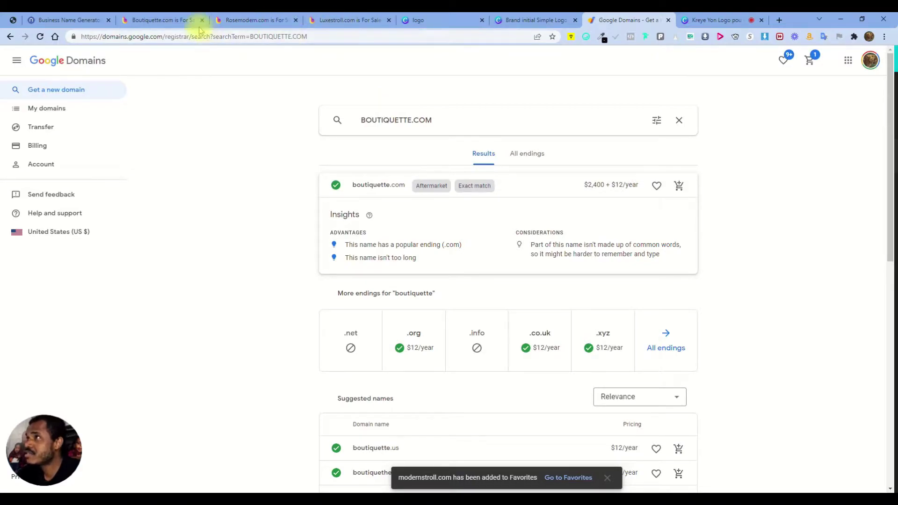
Close the Boutiquette.com sale listing and return to the Namelix name ideas.
click(164, 20)
click(202, 20)
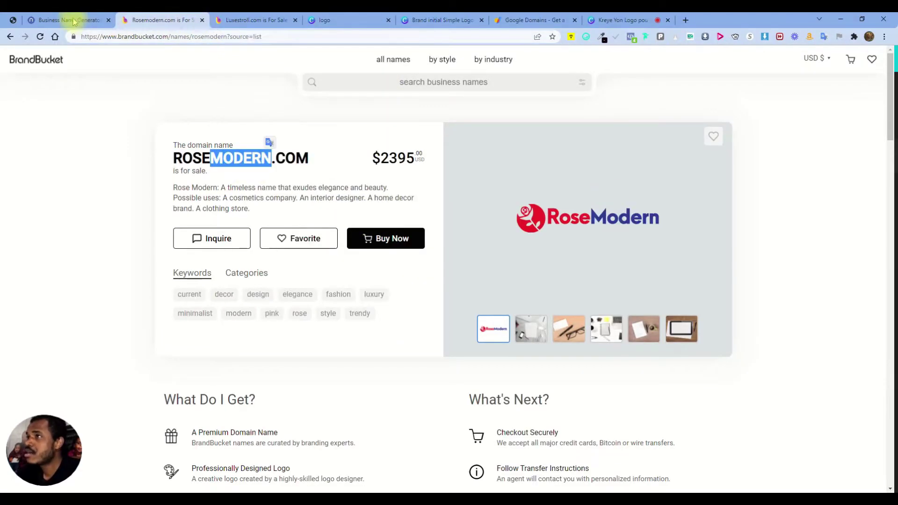
click(66, 20)
Look through the generated names, such as VALLET and ctique, for a word to combine with boutique.
scroll(579, 214, down, 4)
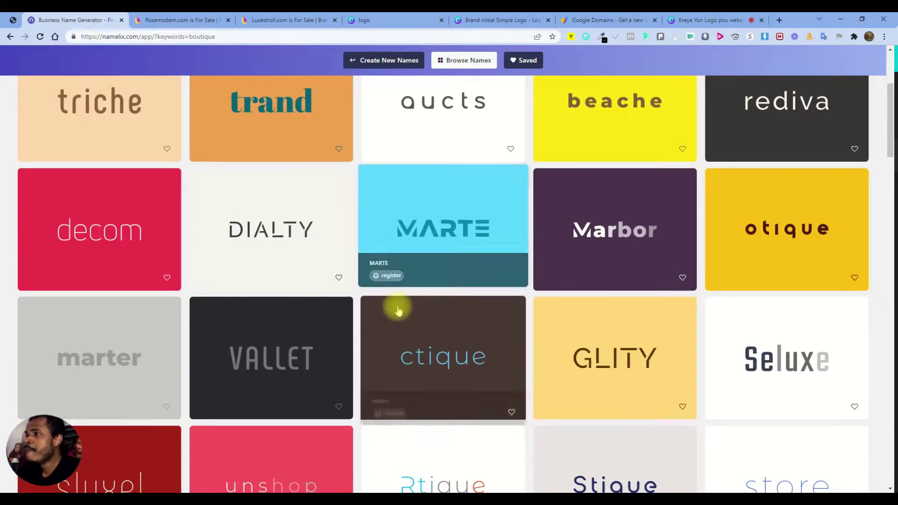
scroll(384, 340, down, 2)
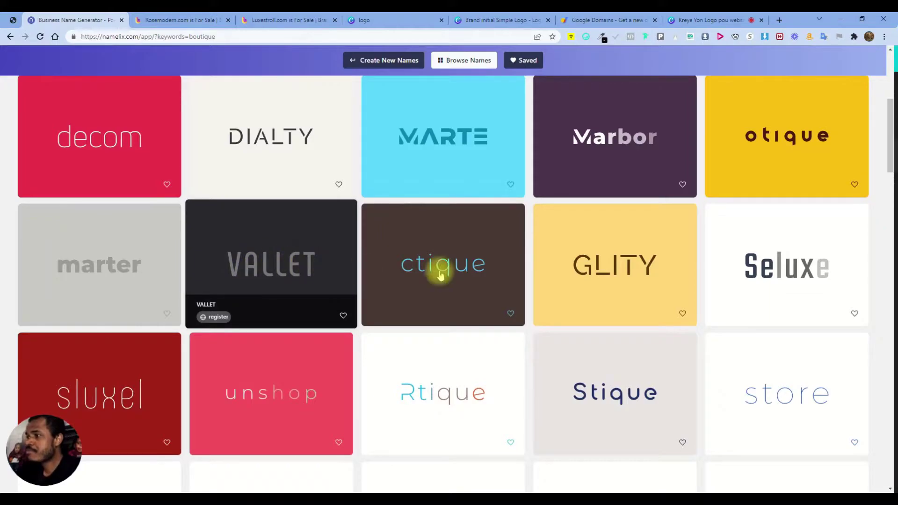
scroll(662, 277, up, 6)
scroll(205, 300, down, 4)
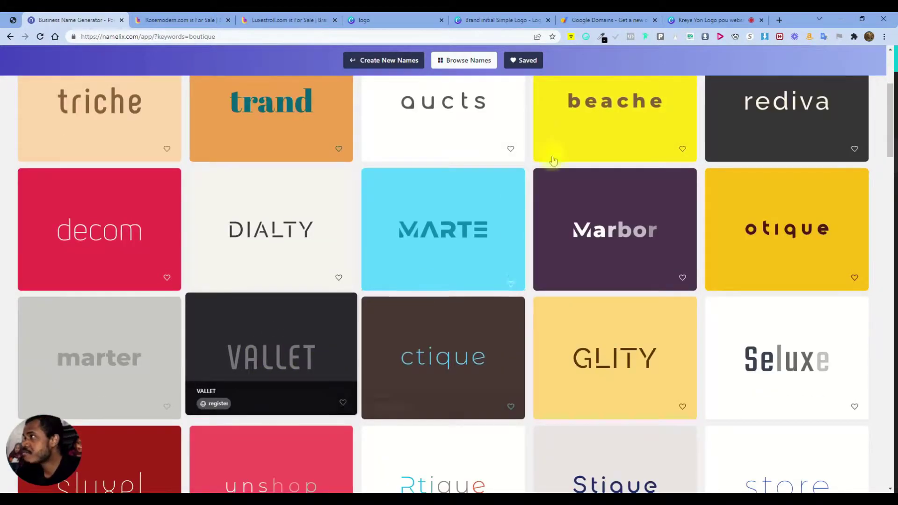
scroll(517, 195, up, 3)
scroll(257, 331, down, 3)
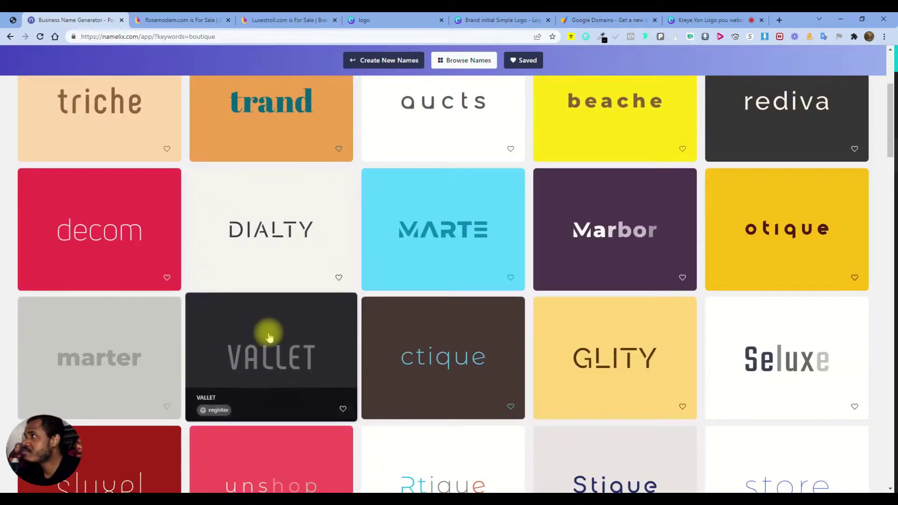
scroll(618, 137, up, 3)
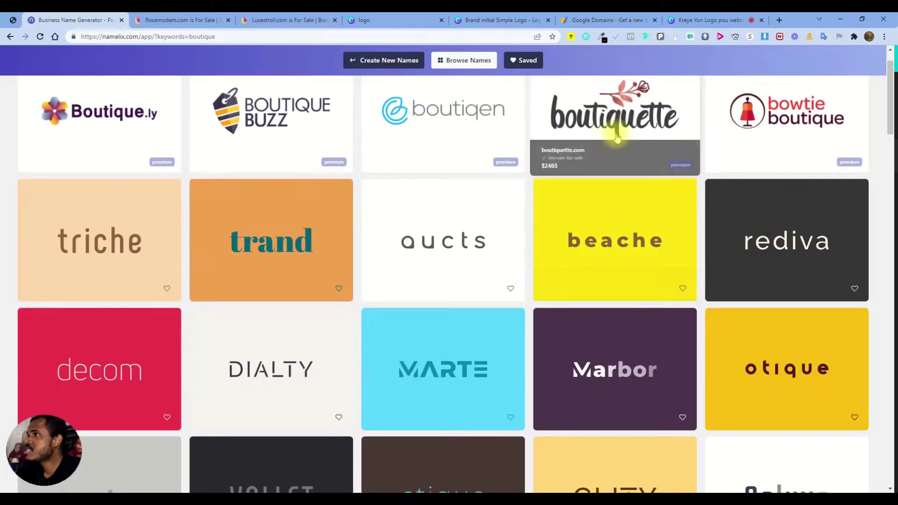
Switch to Google Domains, search for valetteBOUTIQUE.COM and examine the exact match's availability and yearly price.
click(608, 20)
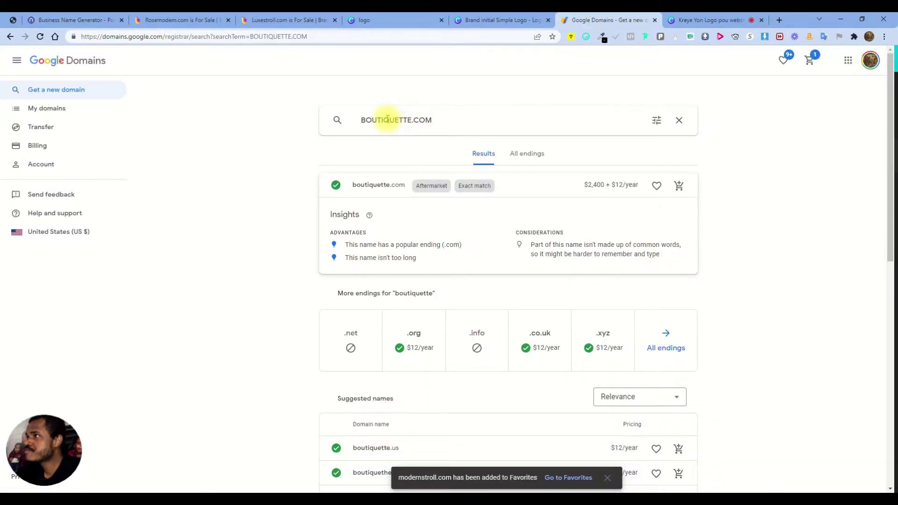
drag(399, 119, 411, 120)
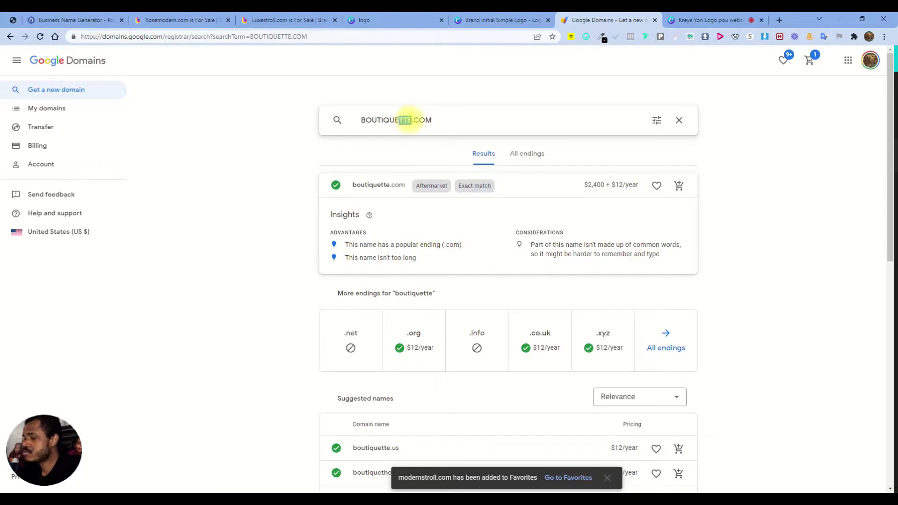
key(Delete)
click(360, 120)
text(valett)
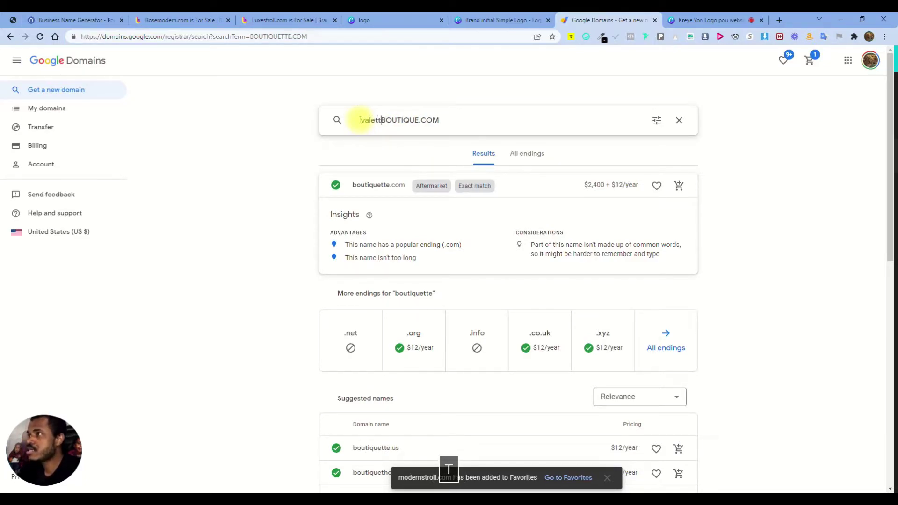
text(e)
key(Return)
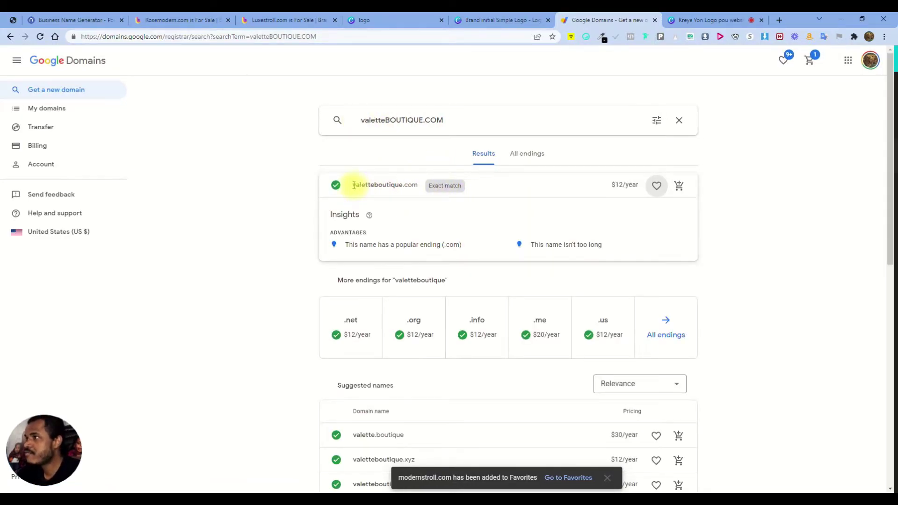
drag(354, 185, 409, 185)
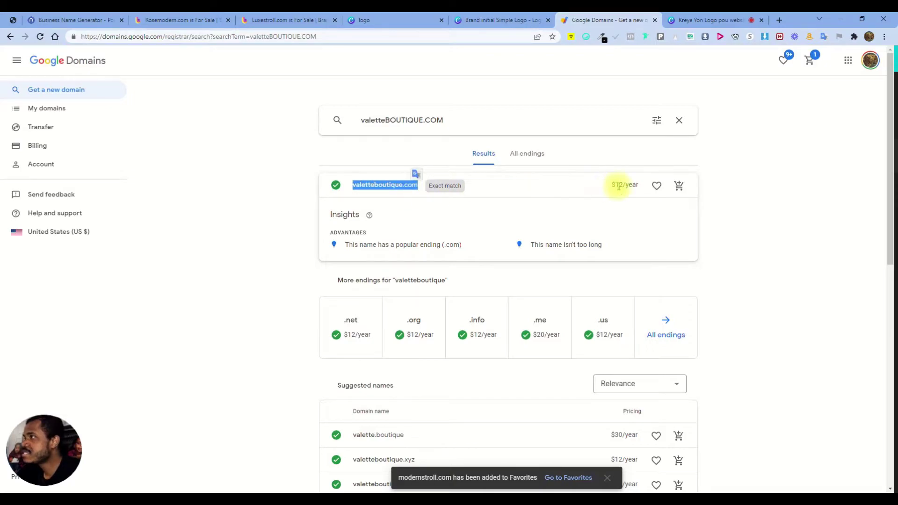
click(522, 191)
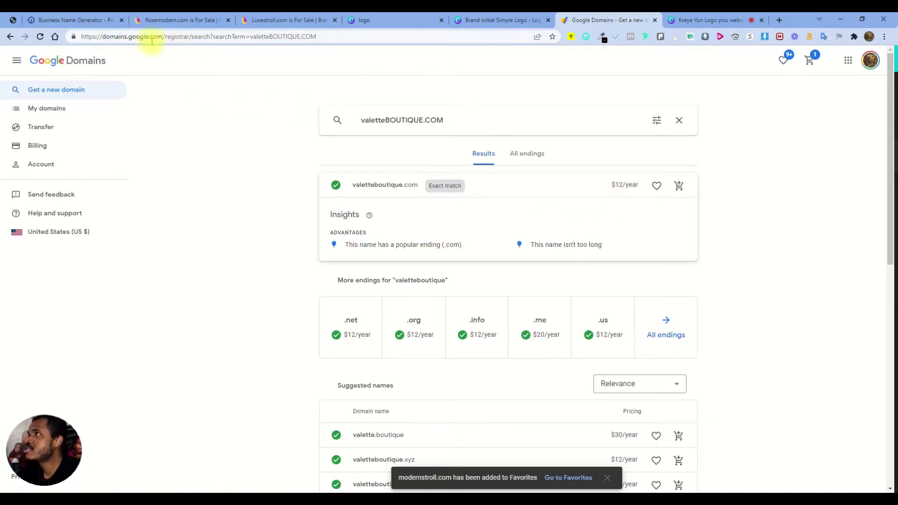
Return to Namelix and look further down the generated names for another short candidate such as leati.
click(72, 20)
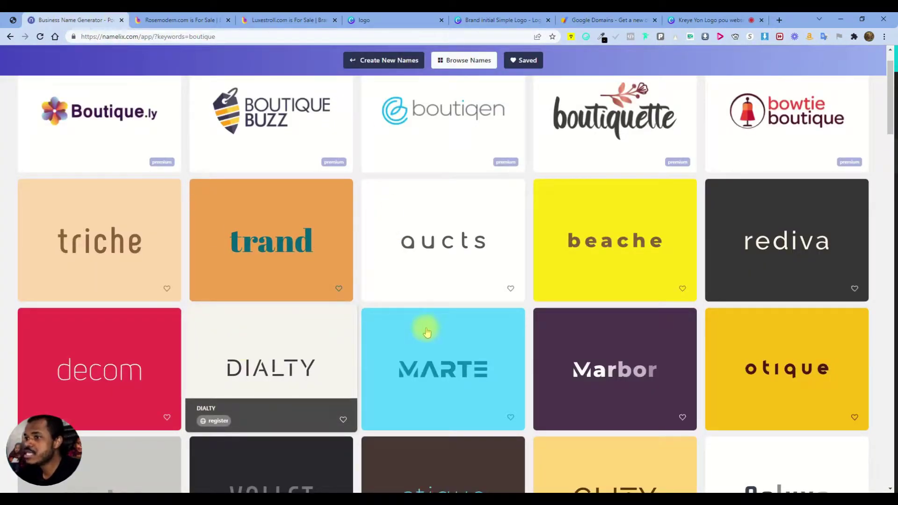
scroll(411, 331, down, 3)
scroll(505, 315, down, 2)
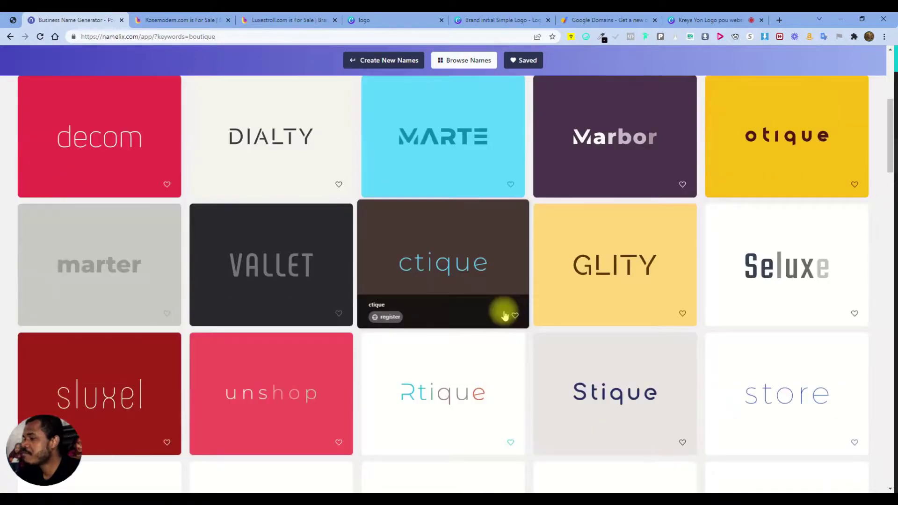
scroll(504, 314, down, 2)
scroll(498, 314, down, 2)
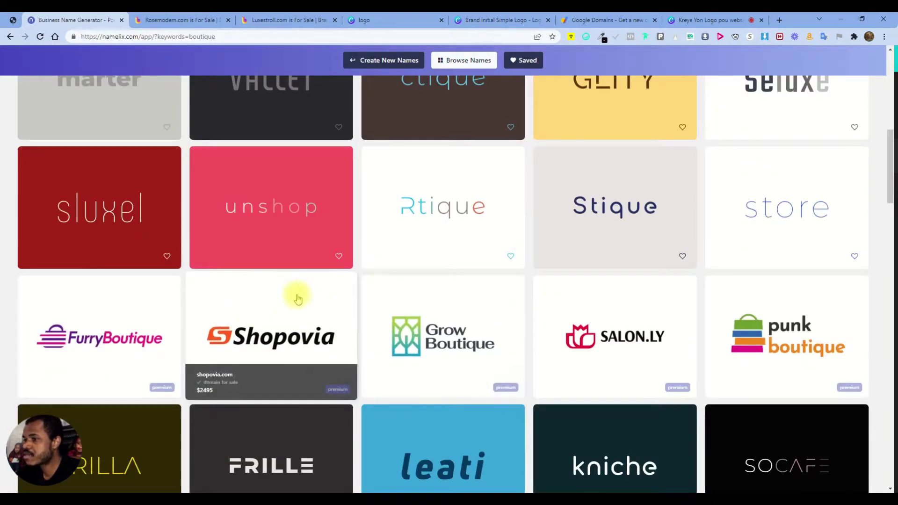
scroll(427, 321, down, 4)
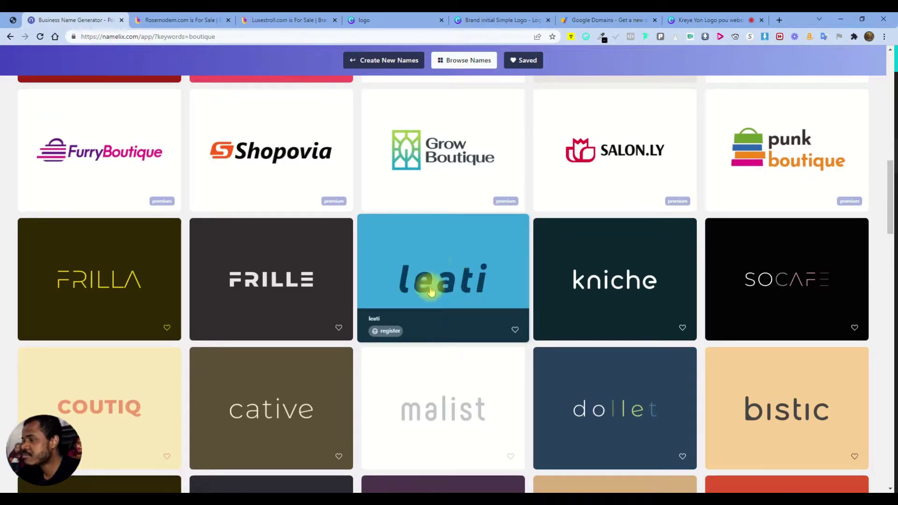
scroll(438, 297, down, 1)
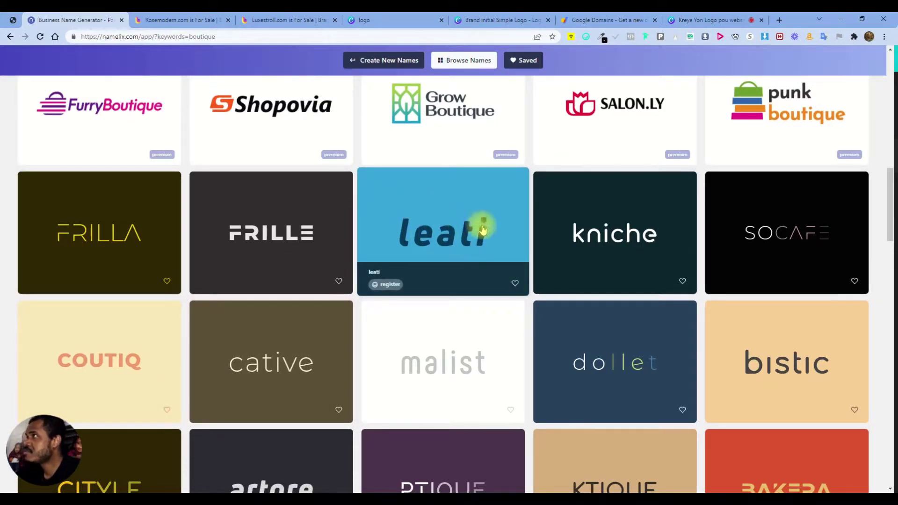
Switch to Google Domains and search for leati.com to check its availability.
click(599, 18)
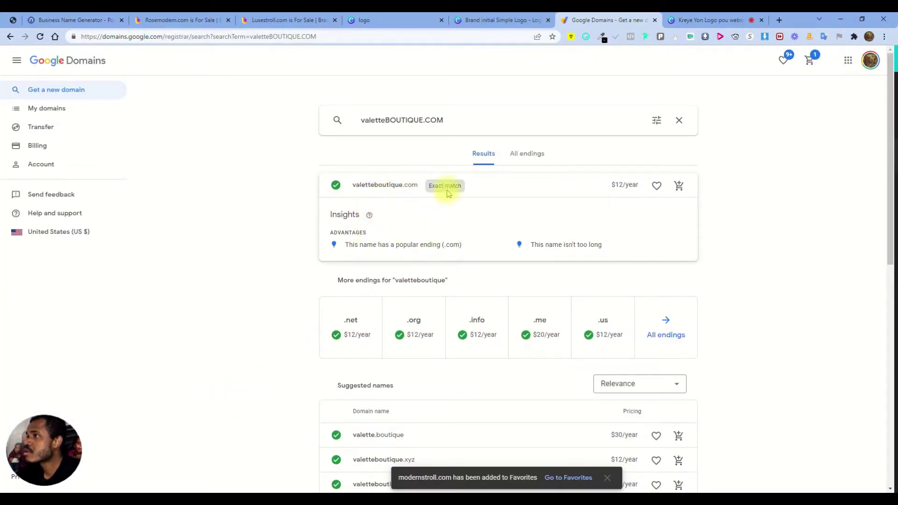
triple_click(461, 117)
text(leati.com)
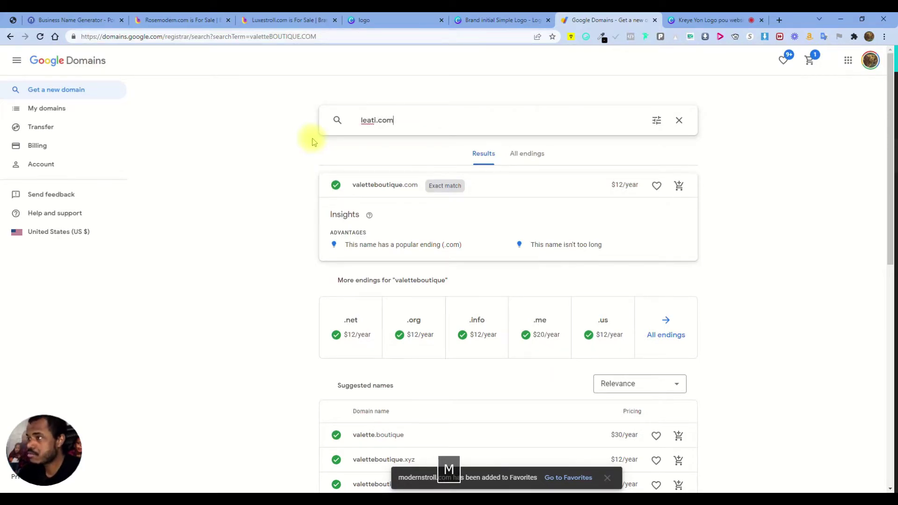
key(Return)
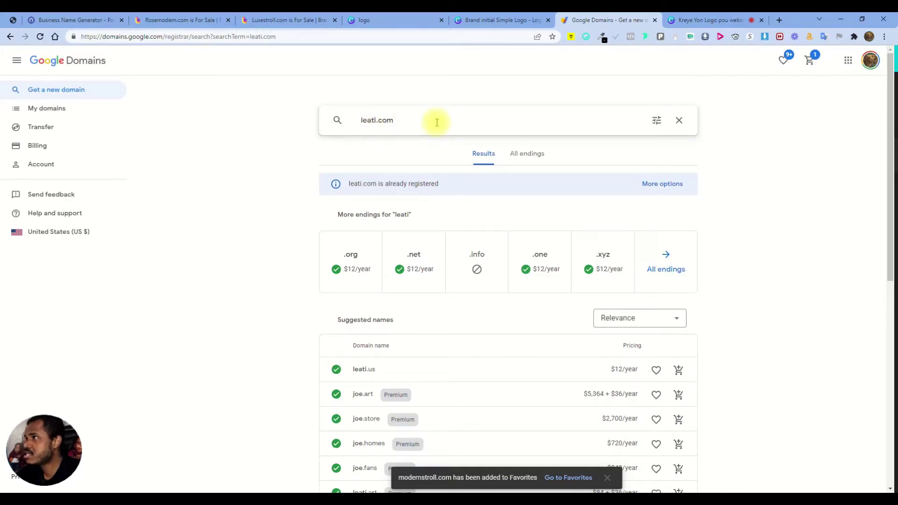
Change the spelling of the name and search for leaty.com.
key(Delete)
text(y)
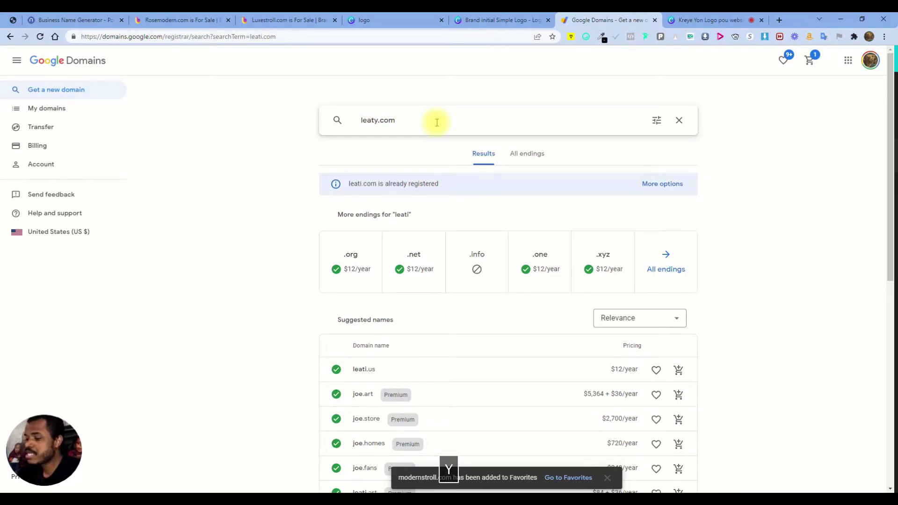
key(Return)
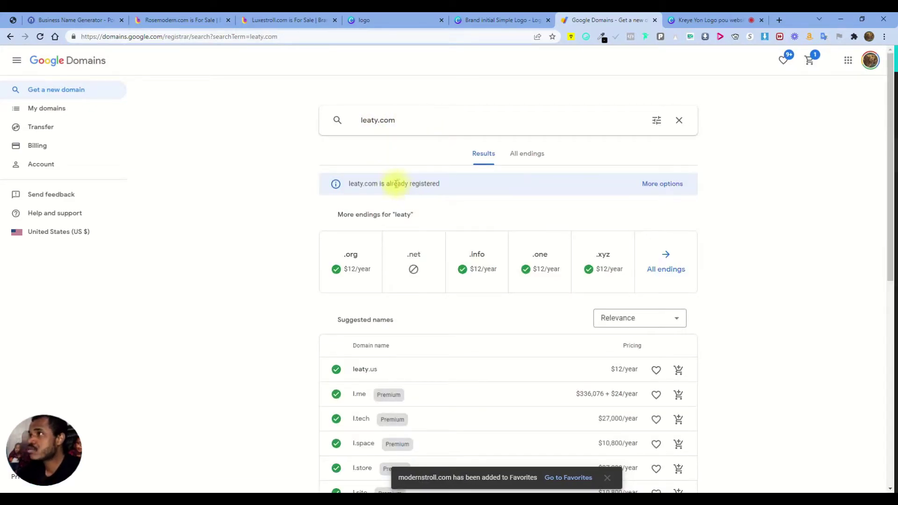
Search for the variant leatie.com and examine the exact match's availability and yearly price.
click(376, 121)
key(Delete)
text(y)
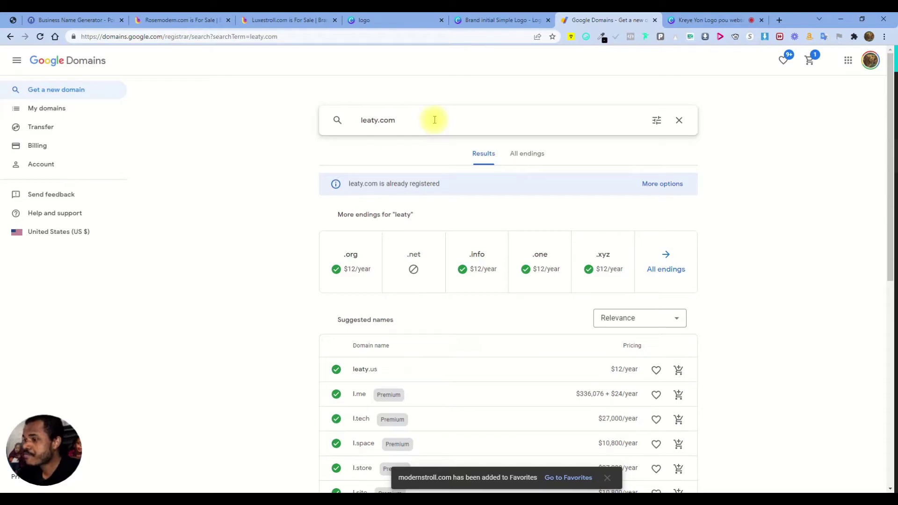
key(Delete)
text(i)
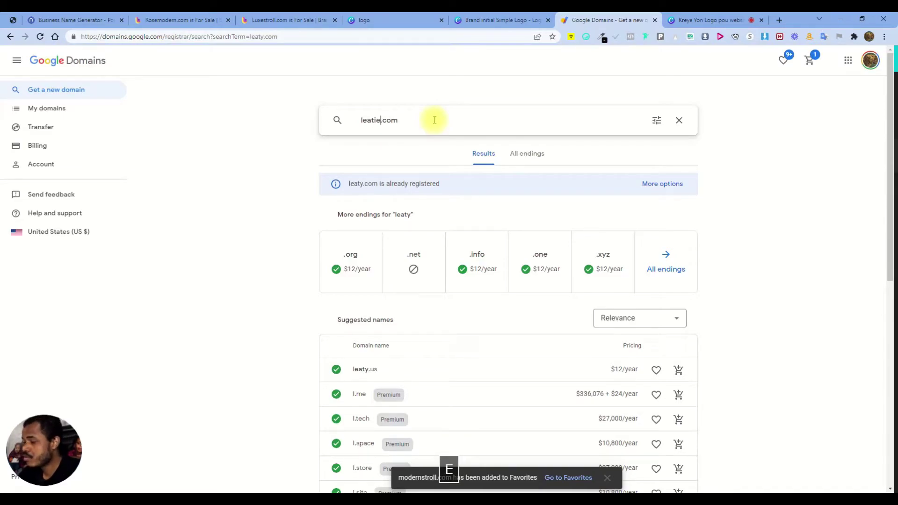
text(e)
key(Return)
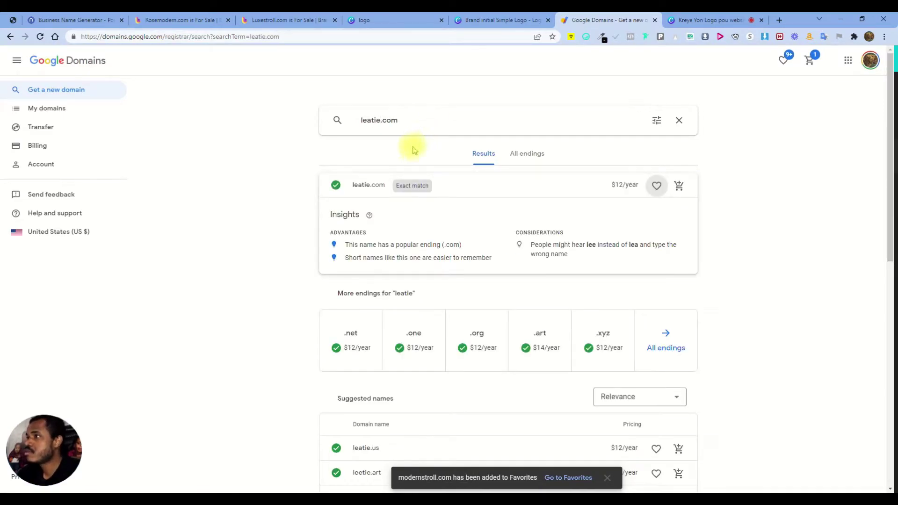
drag(354, 186, 433, 186)
click(461, 186)
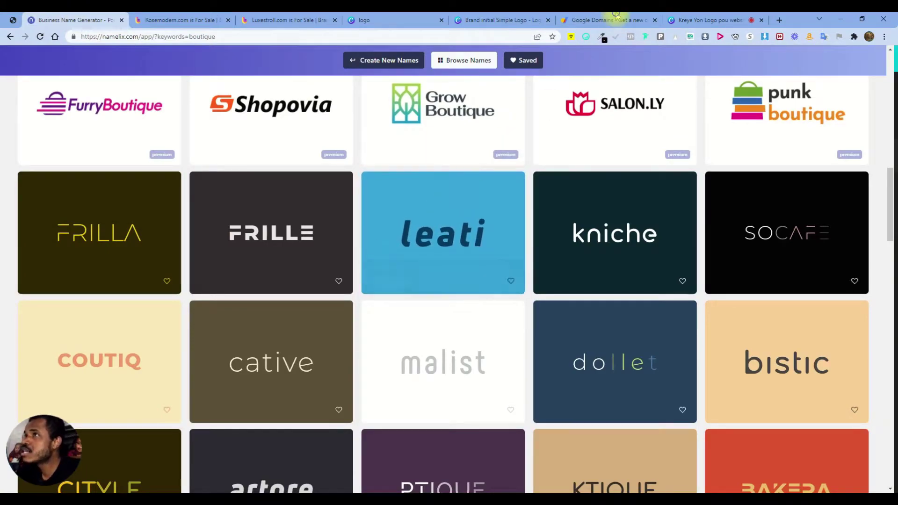
click(616, 20)
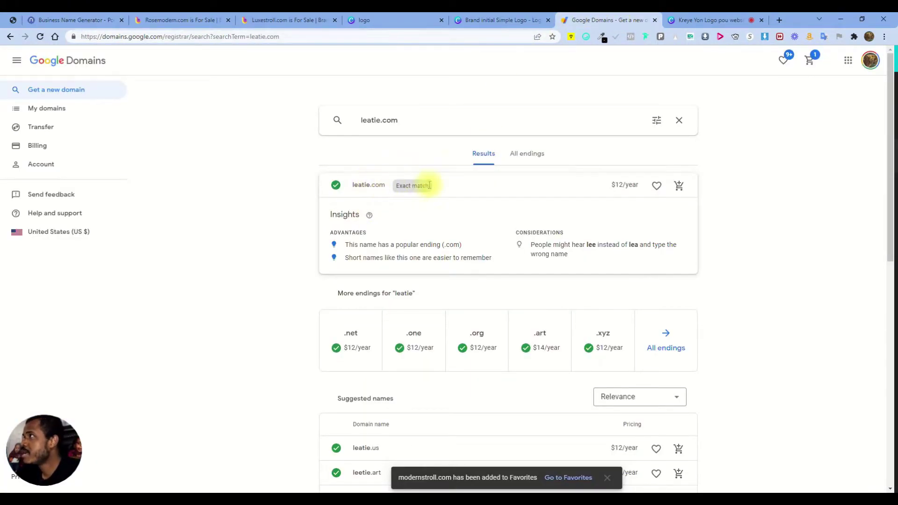
Look up the name COUTIQ in Namelix and search for coutiq.com in Google Domains.
click(116, 21)
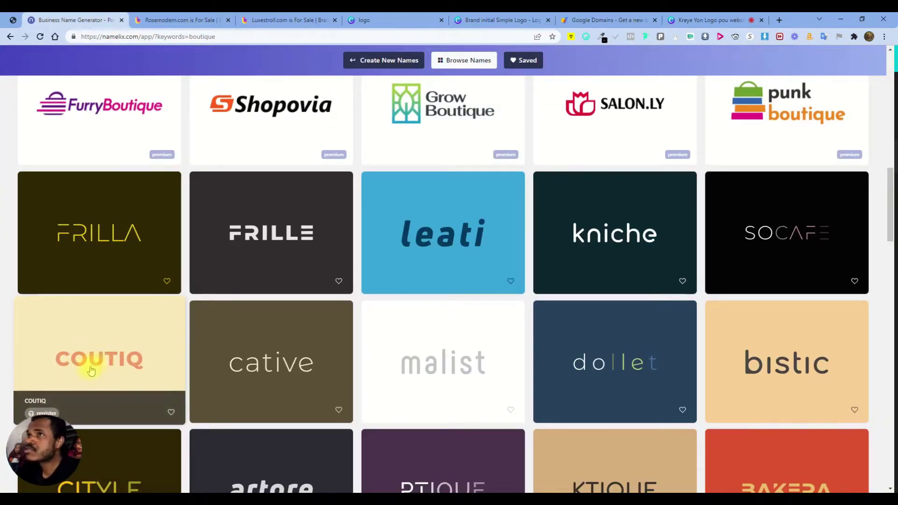
click(624, 18)
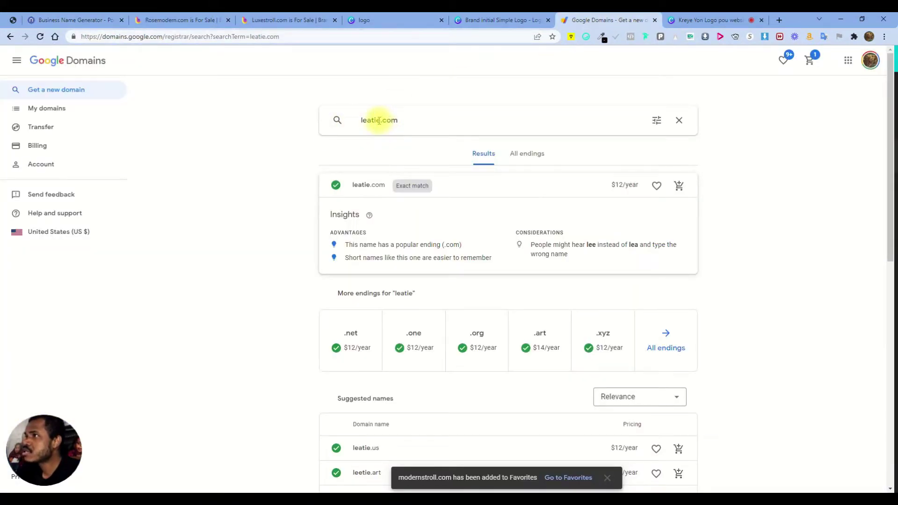
drag(379, 121, 345, 130)
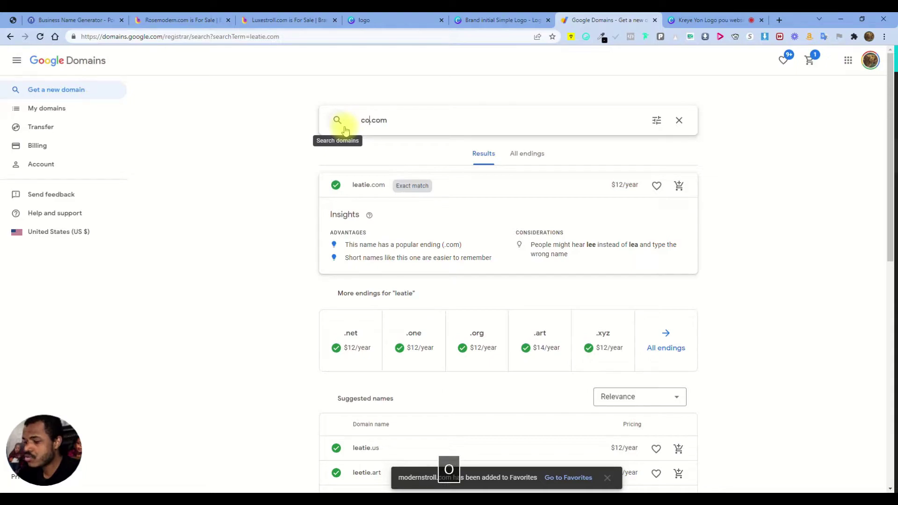
text(coutiq)
key(Return)
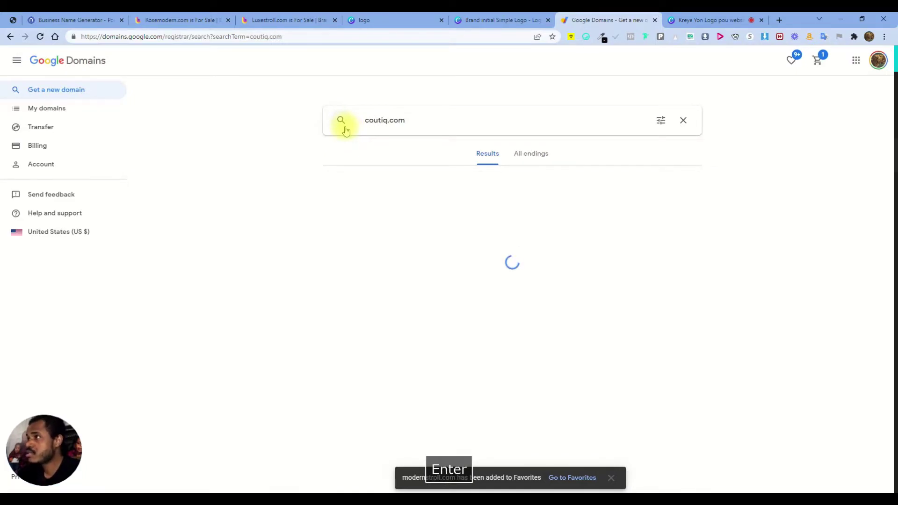
Check the availability of the alternative spellings coutique.com and coutik.com.
drag(382, 121, 401, 121)
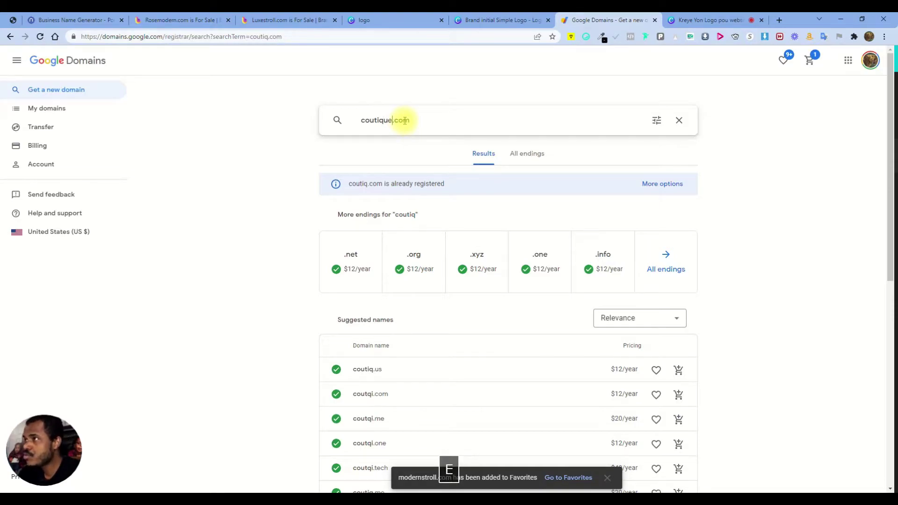
key(Return)
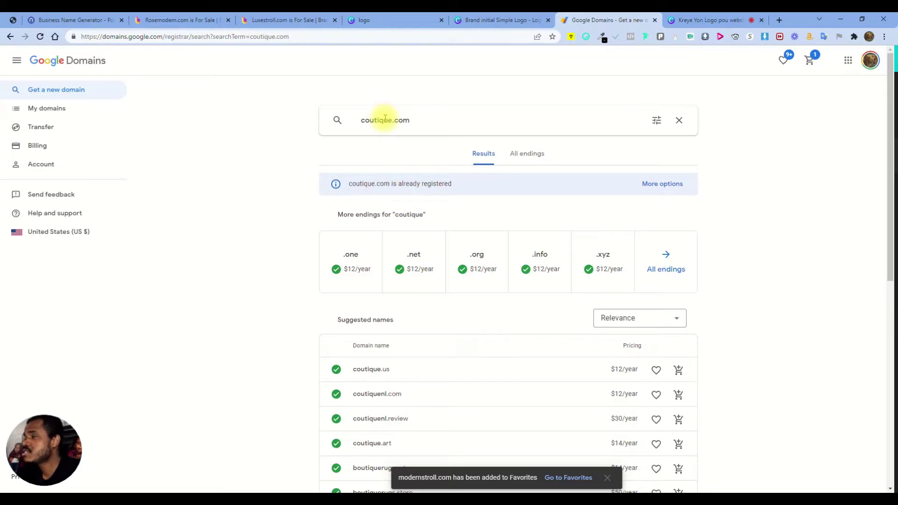
drag(382, 121, 387, 120)
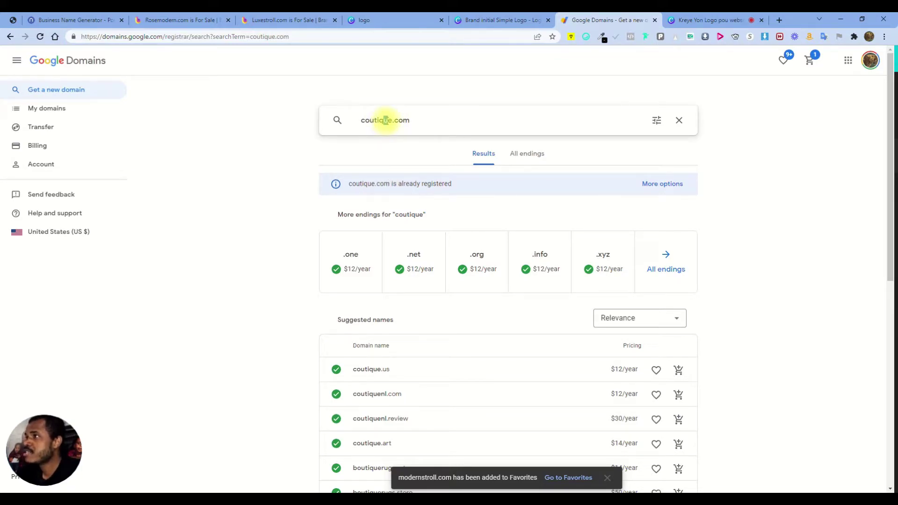
key(BackSpace)
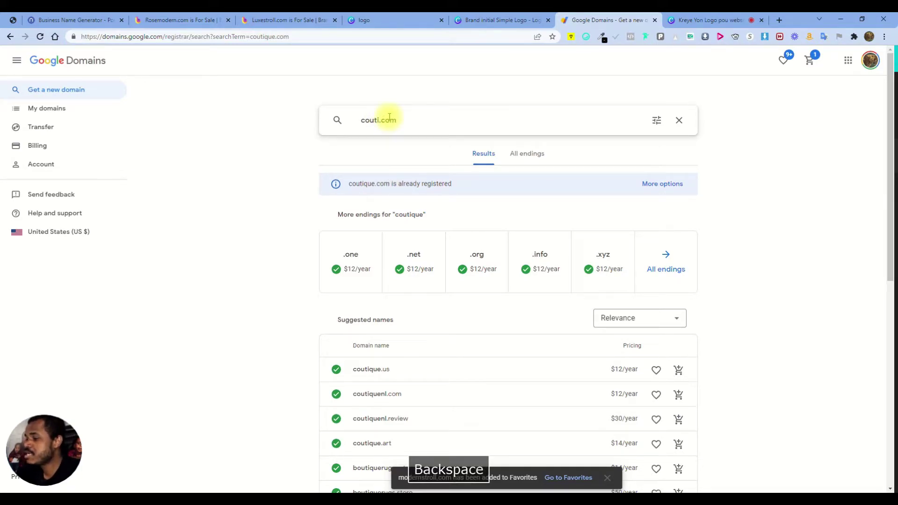
text(k)
key(Return)
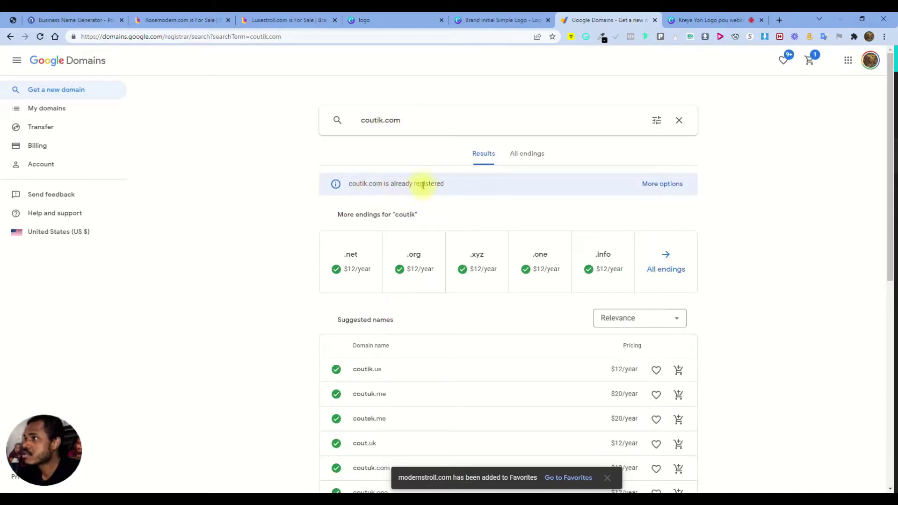
Return to Namelix and look through more generated names, comparing the premium suggestions such as VintageShop and Couture Shopper and their prices.
click(70, 19)
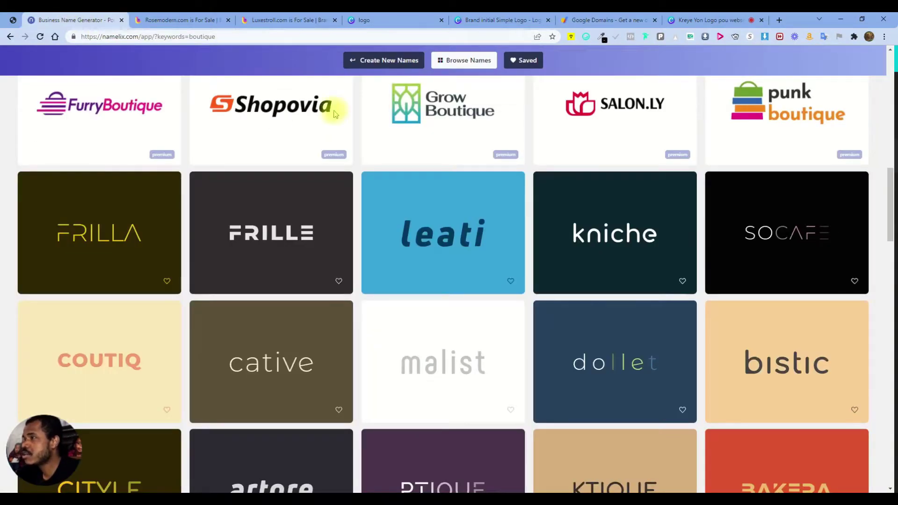
mouse_move(374, 231)
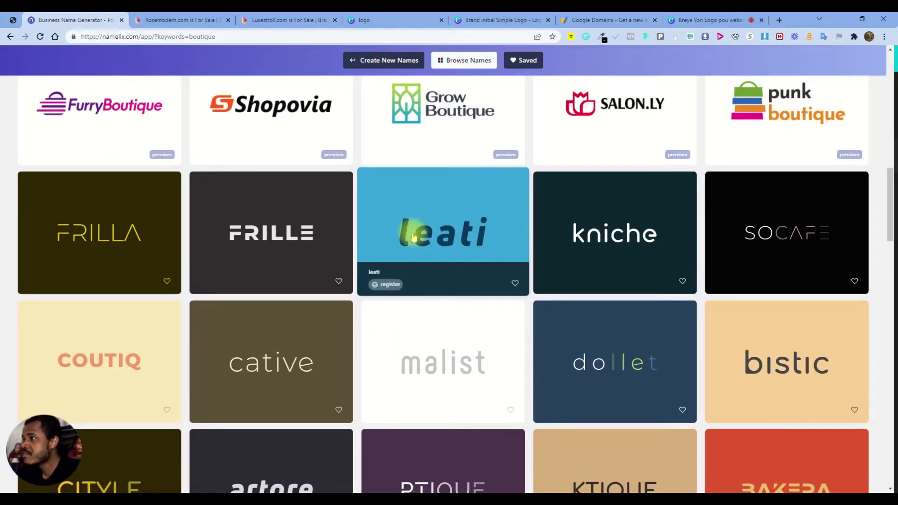
scroll(468, 337, down, 2)
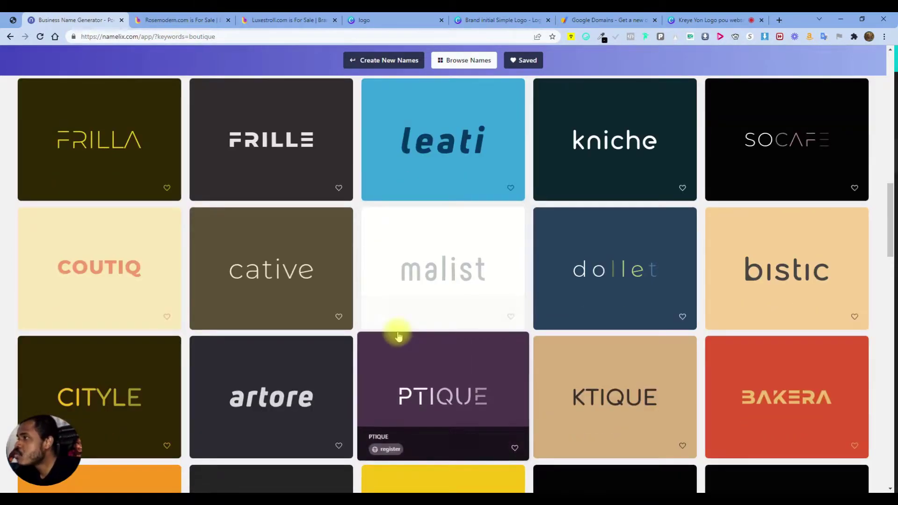
scroll(398, 335, down, 3)
scroll(413, 337, down, 5)
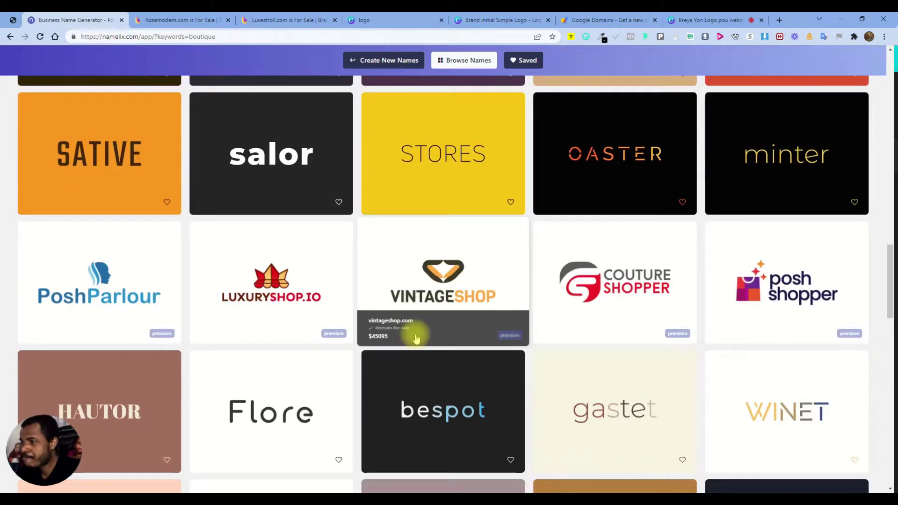
scroll(580, 288, down, 1)
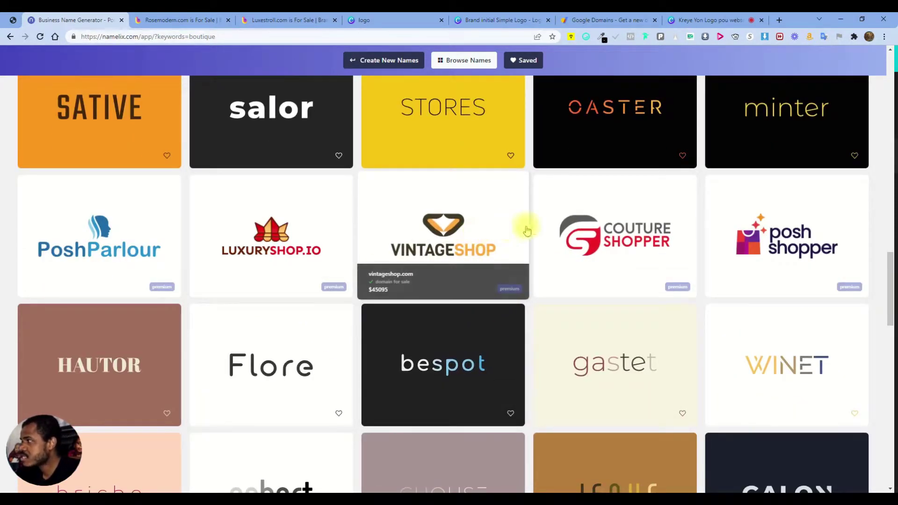
scroll(567, 253, down, 2)
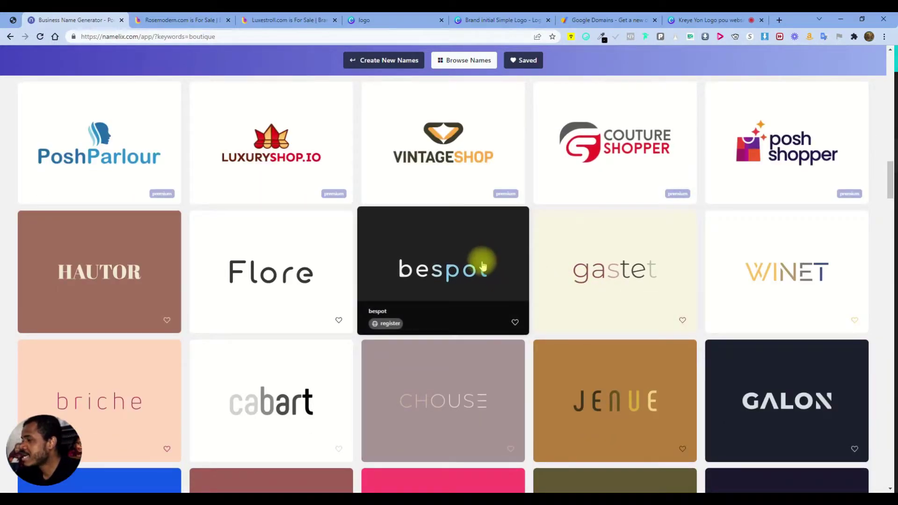
scroll(520, 253, up, 3)
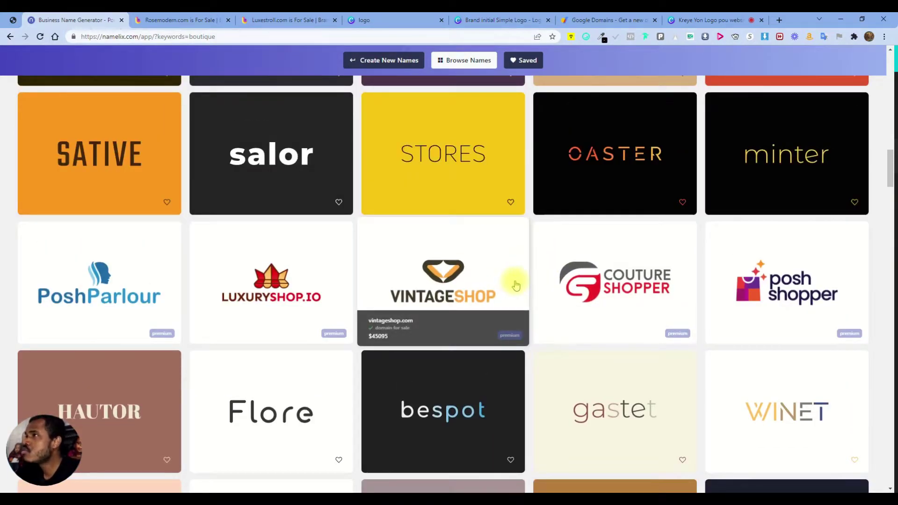
scroll(516, 285, down, 1)
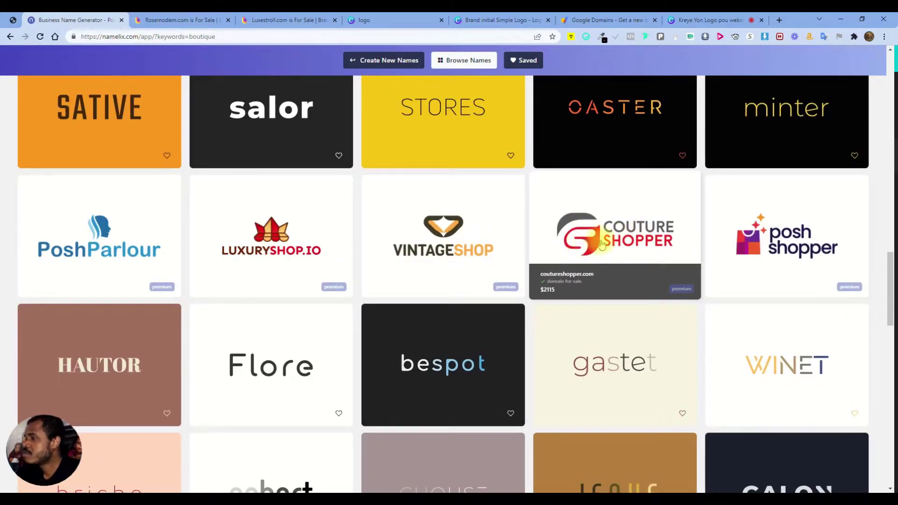
scroll(593, 253, down, 2)
scroll(561, 290, up, 3)
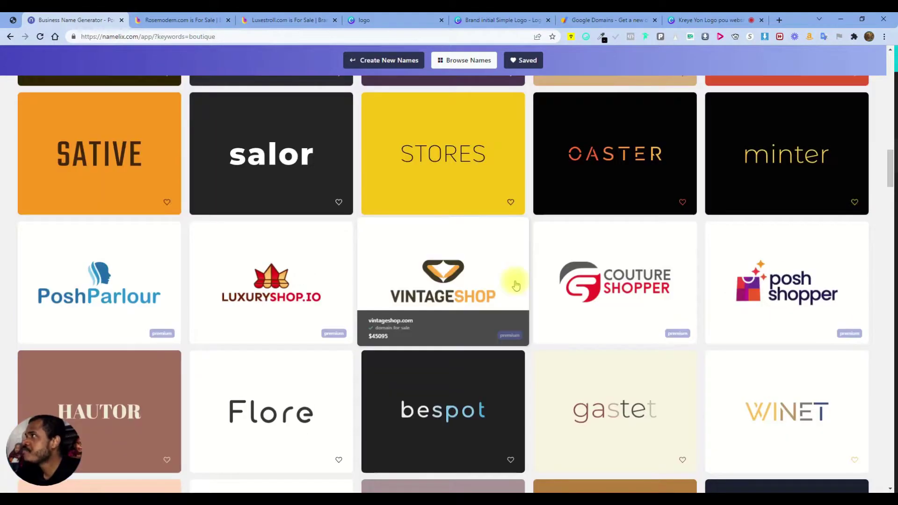
Switch back to Google Domains and bring up the result for leatie.com again.
key(ctrl+6)
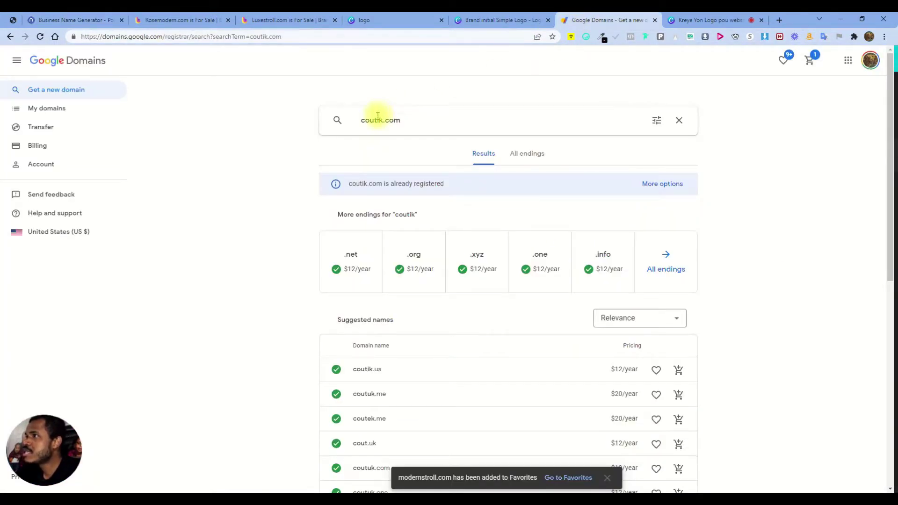
double_click(382, 120)
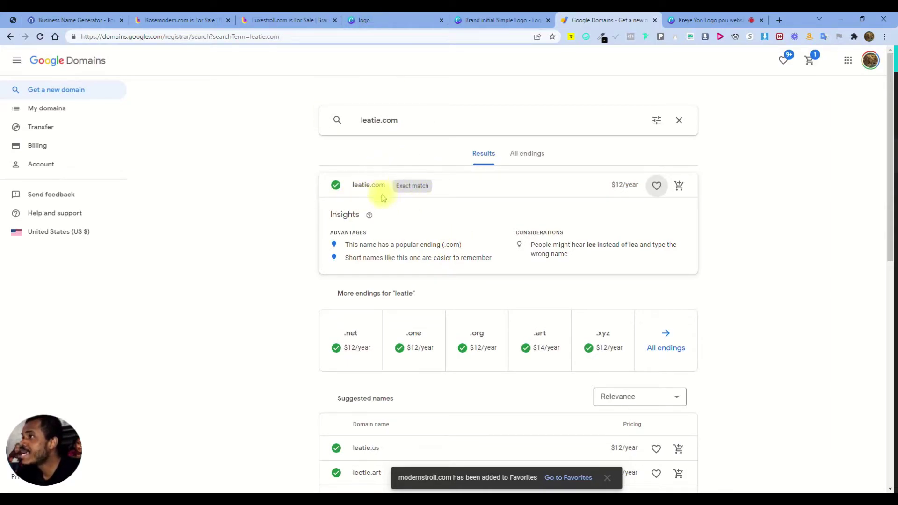
Switch to Canva, look through the logo templates and go to the Canva home page.
click(379, 18)
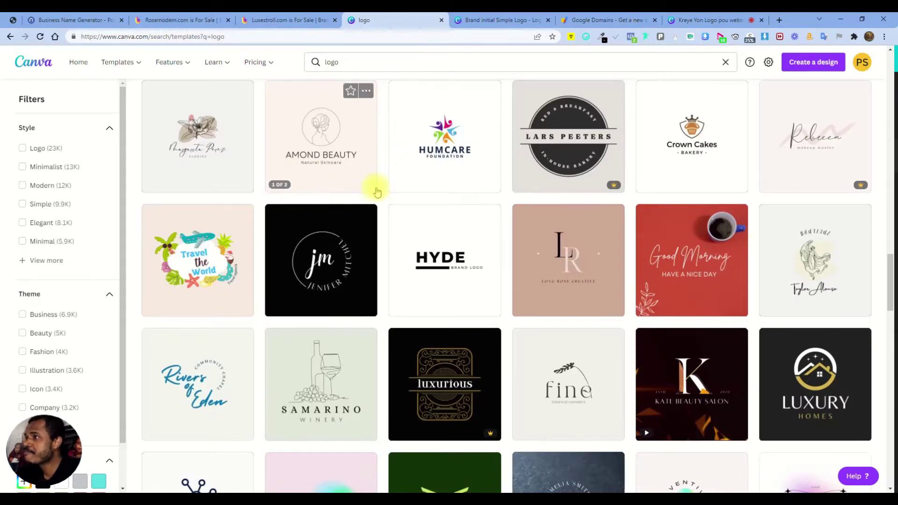
scroll(371, 186, down, 10)
key(alt+Left)
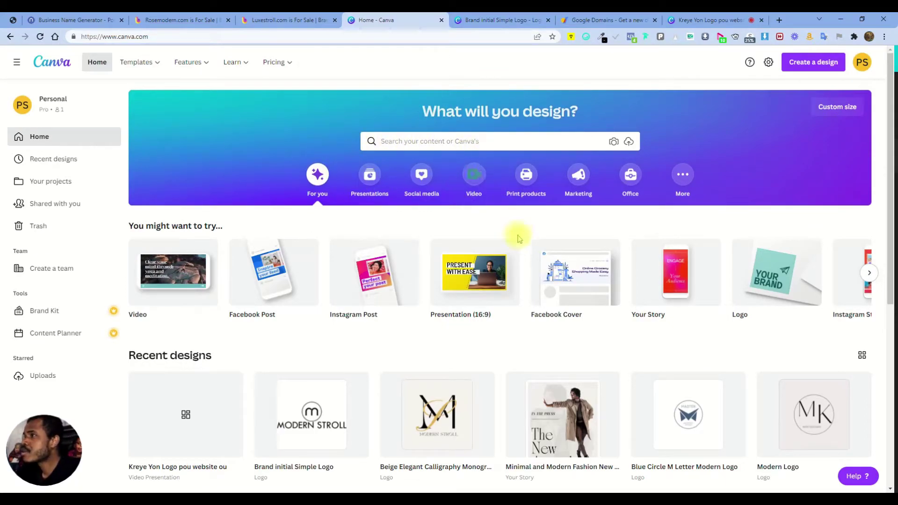
Examine the recent designs, sidebar tools and account menu on the Canva home page.
scroll(538, 271, down, 2)
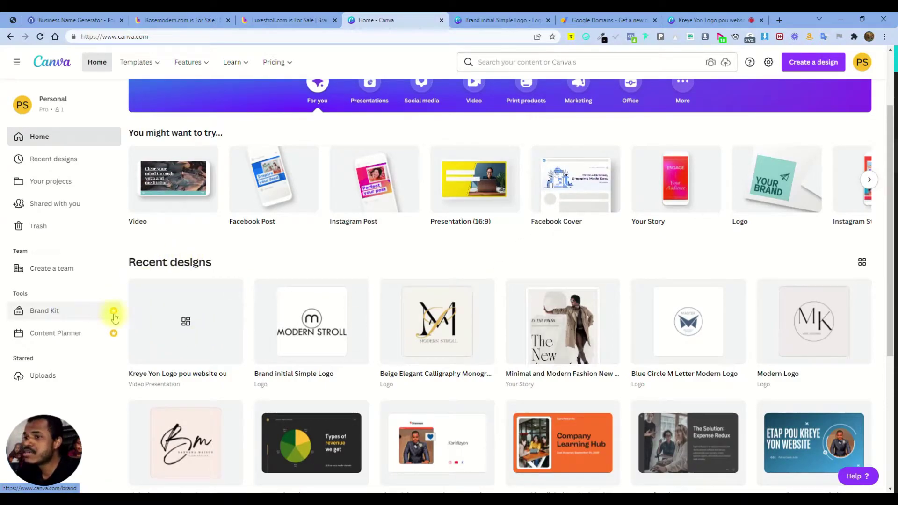
click(862, 63)
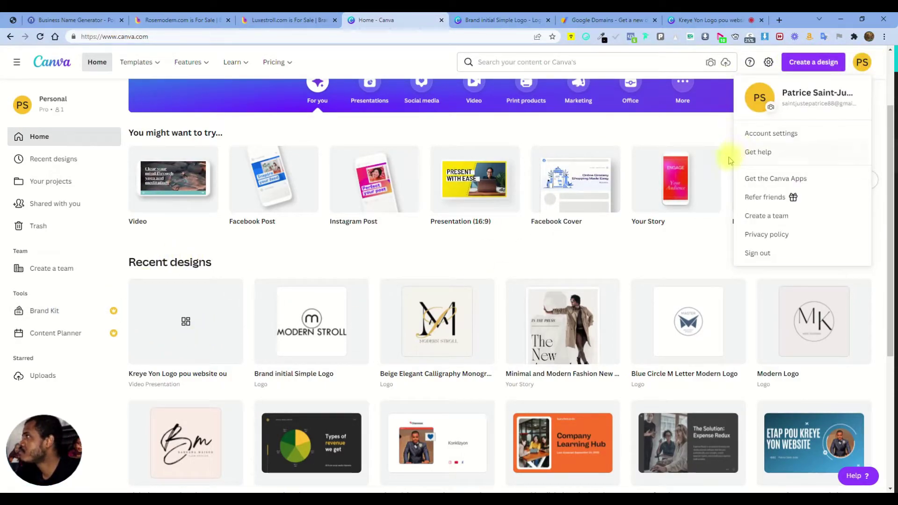
click(717, 111)
scroll(523, 170, up, 2)
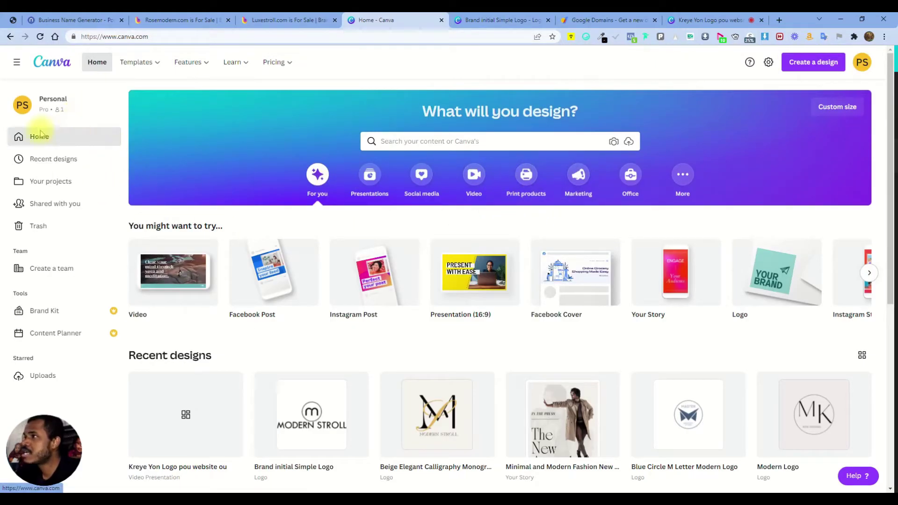
Search Canva's templates for "logo".
scroll(437, 313, down, 6)
scroll(327, 255, up, 6)
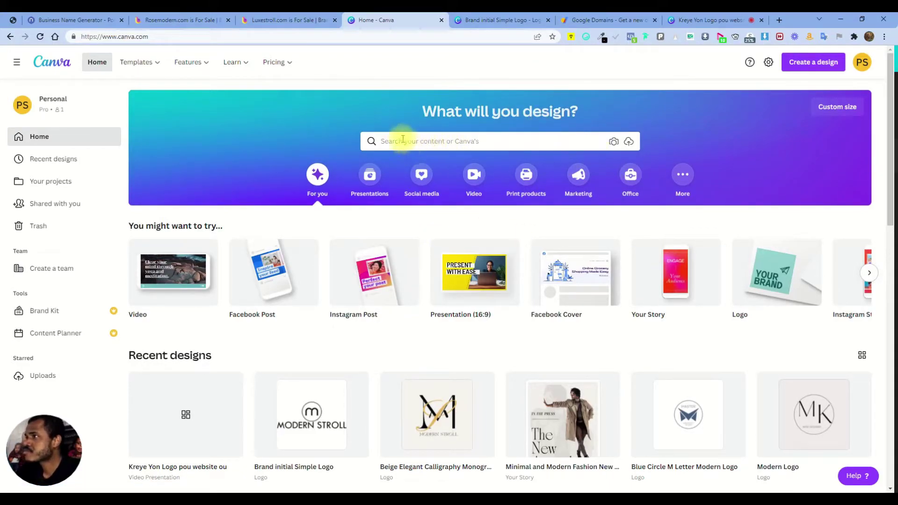
click(425, 139)
text(logo)
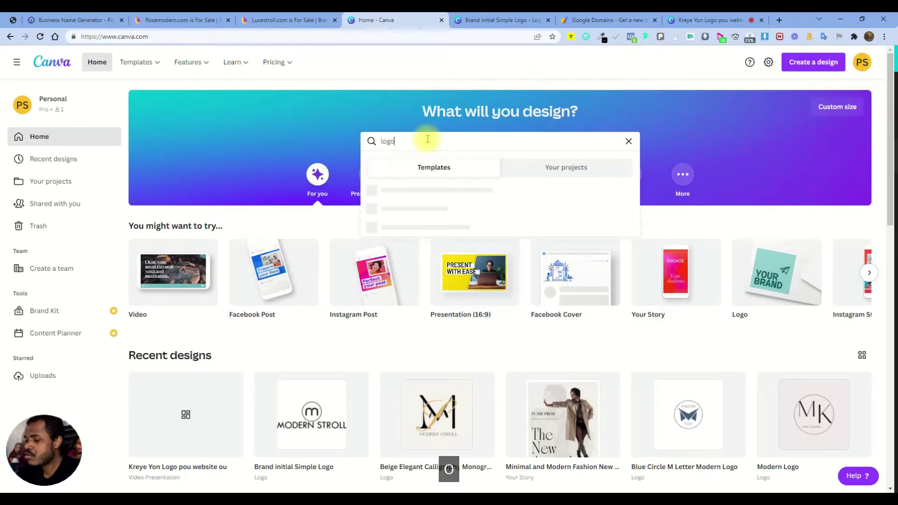
key(Return)
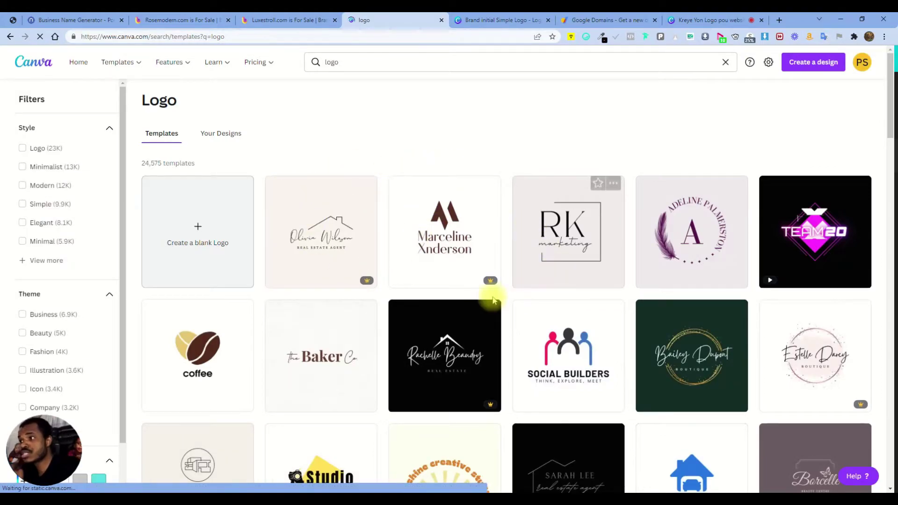
Open the Bold Letter M Brand Name Logo template, view its two pages and close it again.
mouse_move(484, 279)
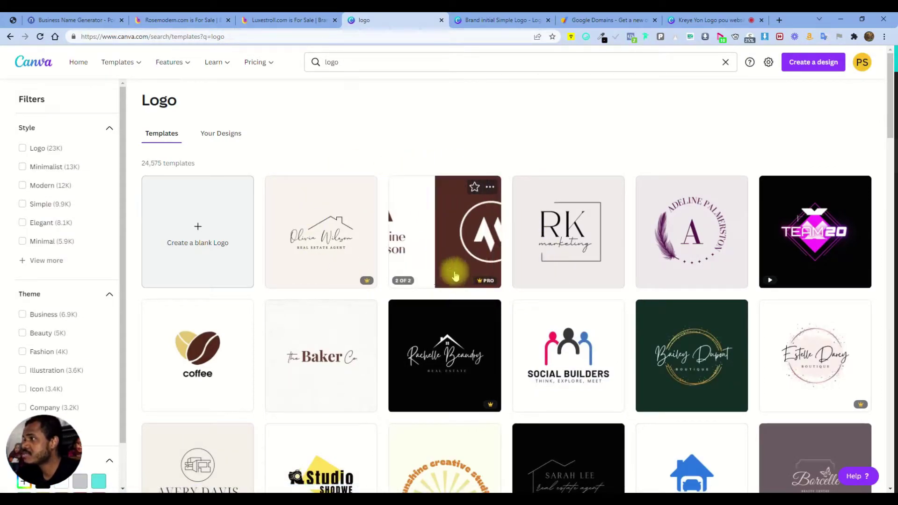
click(452, 239)
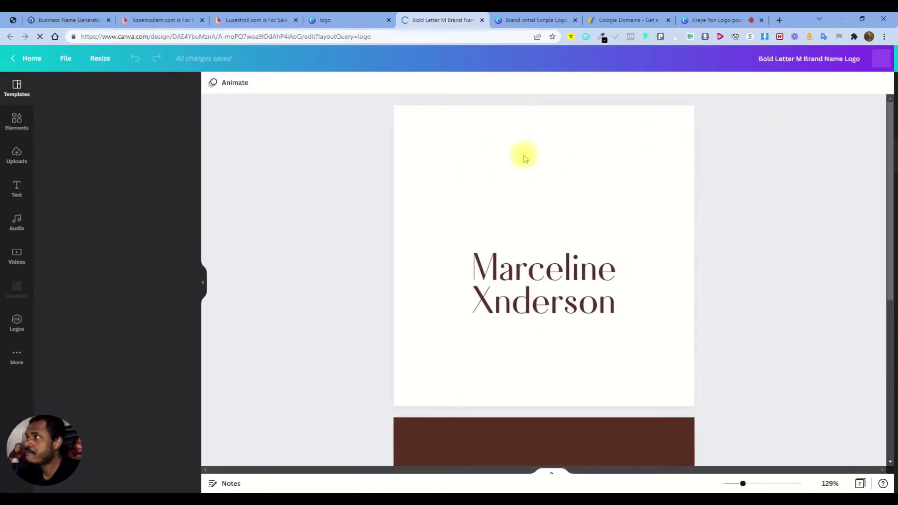
scroll(465, 212, down, 7)
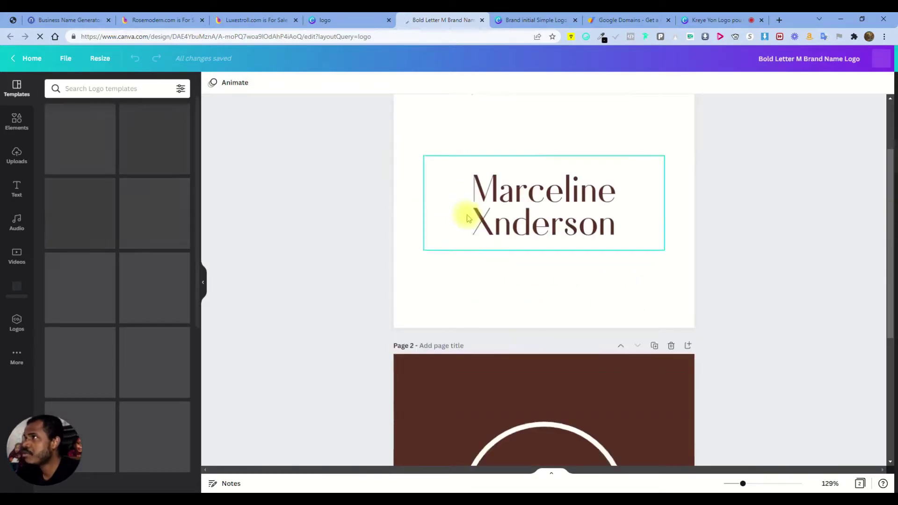
click(482, 20)
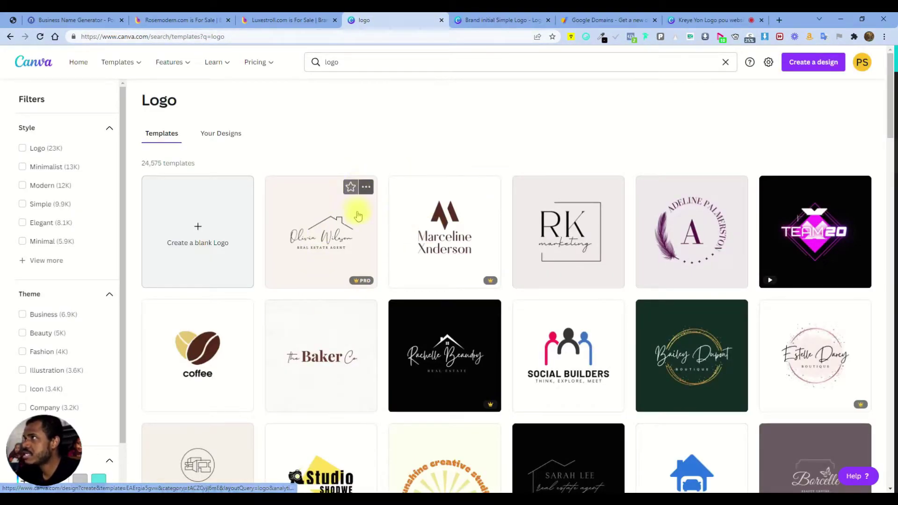
Look through the logo templates and the style, theme and color filters available for them.
scroll(512, 255, down, 2)
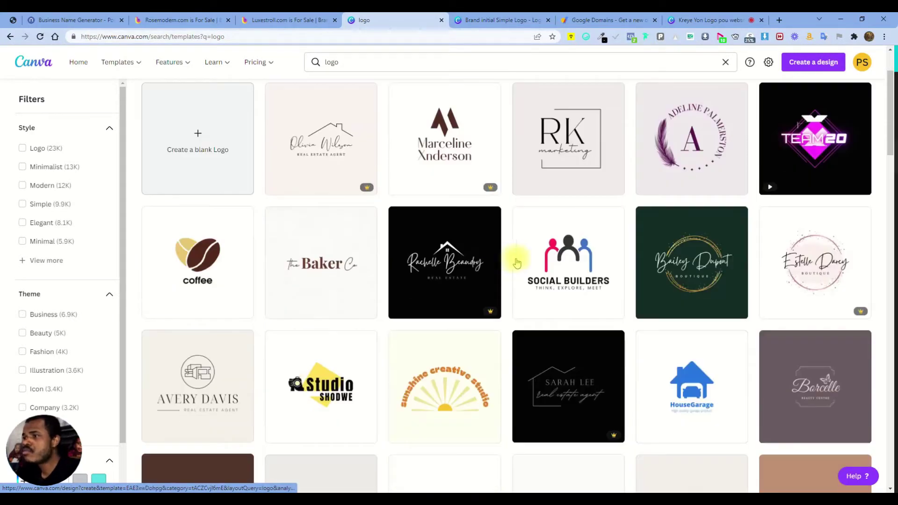
scroll(89, 330, down, 1)
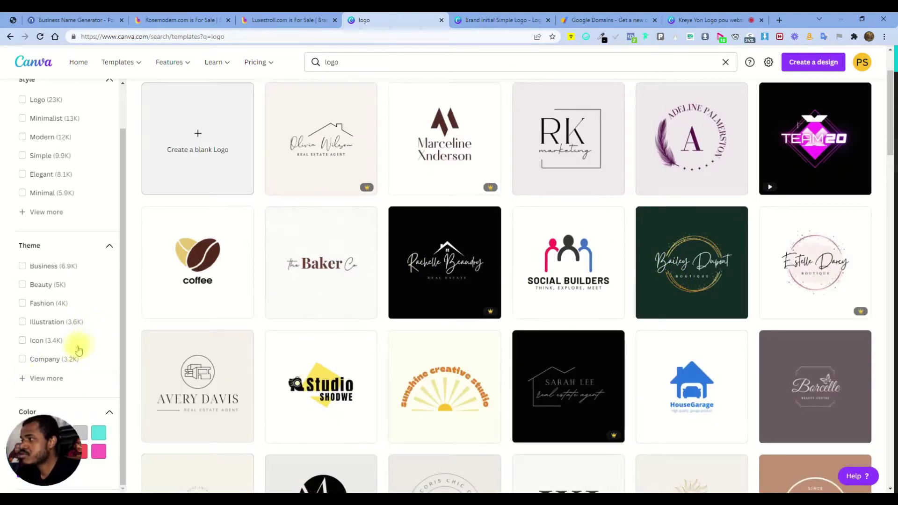
scroll(80, 350, up, 2)
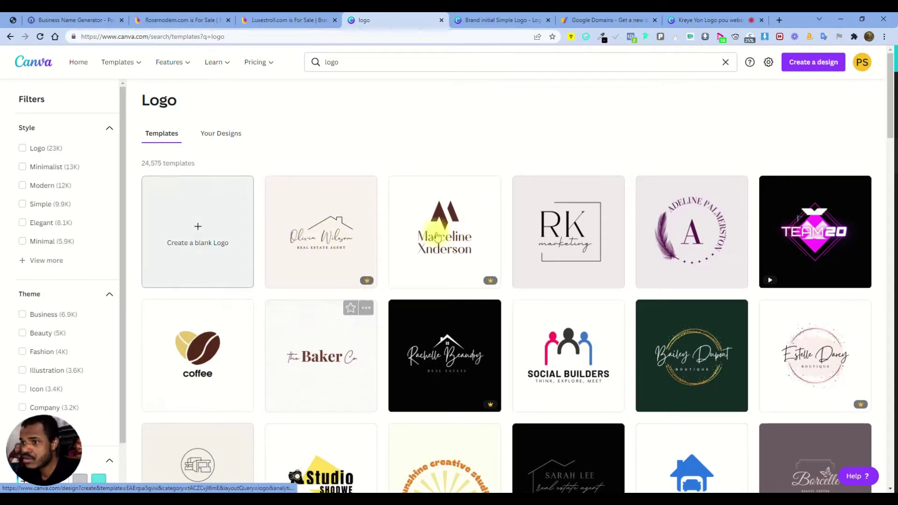
scroll(394, 241, down, 2)
scroll(96, 346, down, 1)
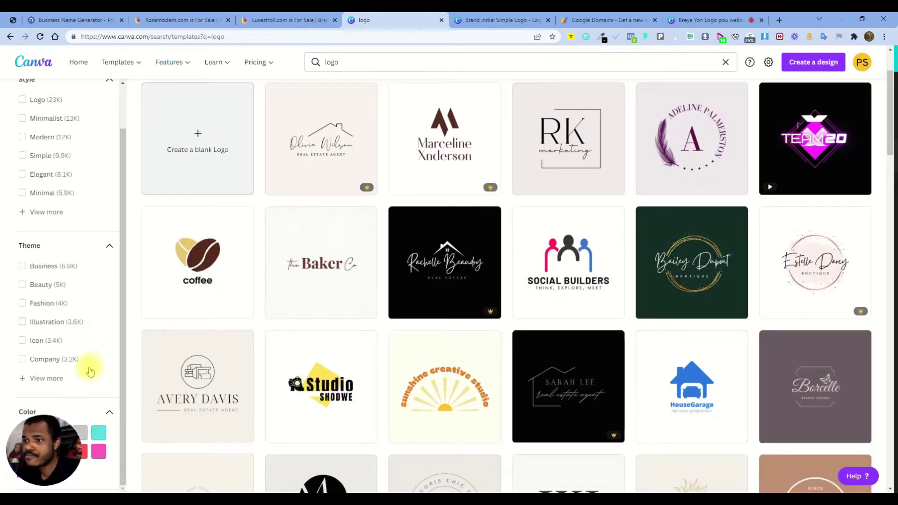
scroll(71, 350, down, 4)
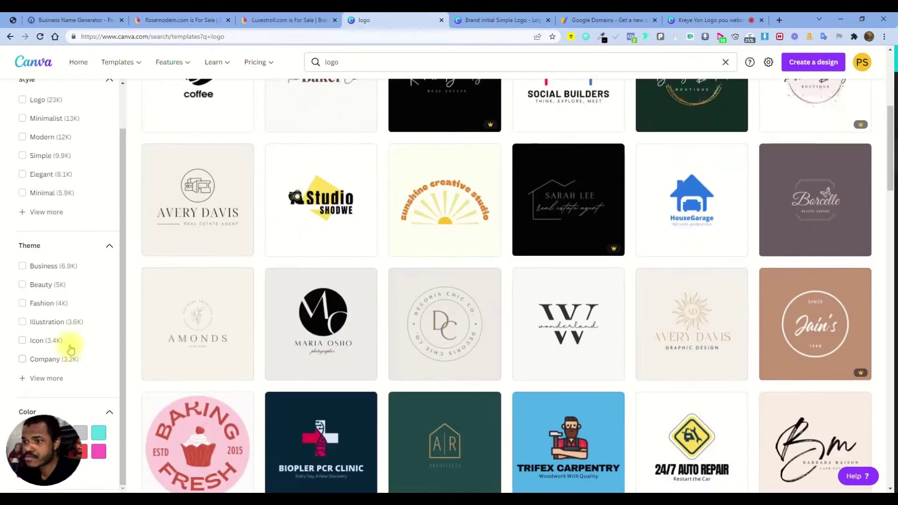
Expand the full list of theme filters and restrict the logo templates to the Fashion theme.
click(45, 377)
scroll(70, 312, down, 2)
scroll(72, 320, up, 3)
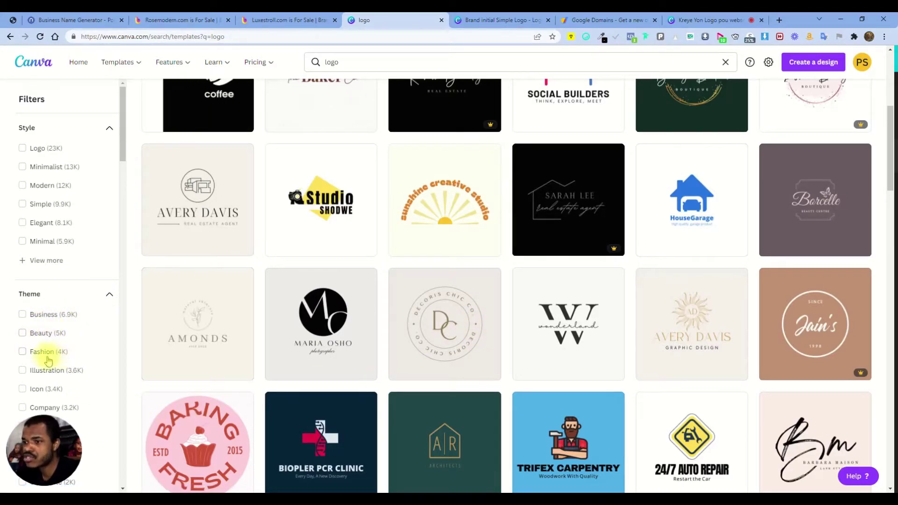
scroll(33, 372, down, 1)
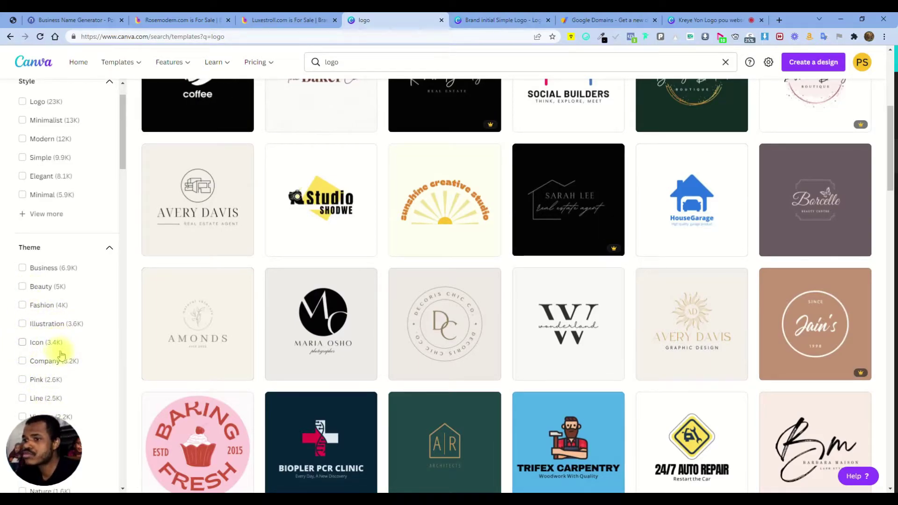
scroll(47, 364, down, 2)
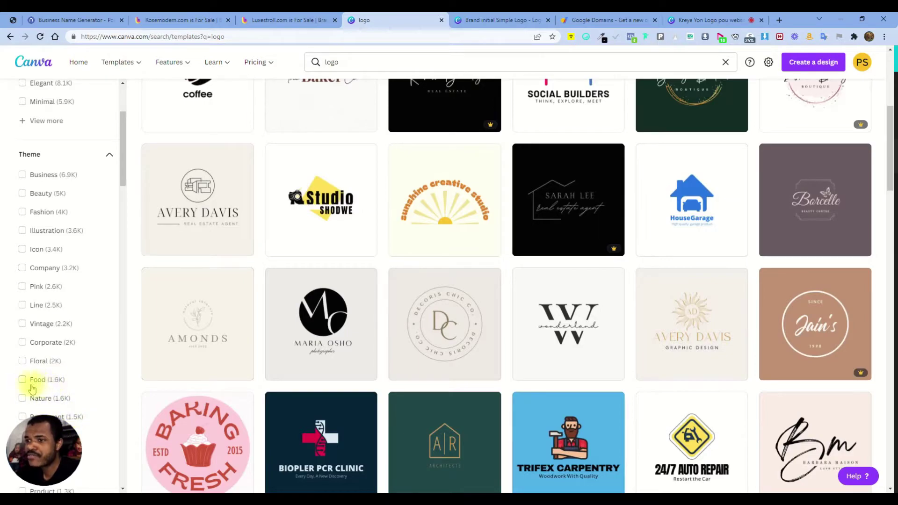
scroll(58, 364, down, 2)
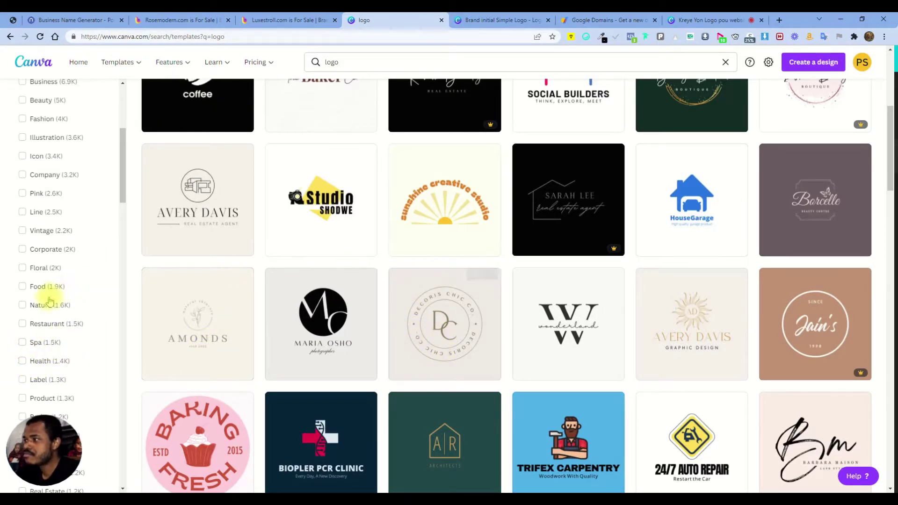
scroll(57, 303, up, 2)
scroll(57, 304, down, 2)
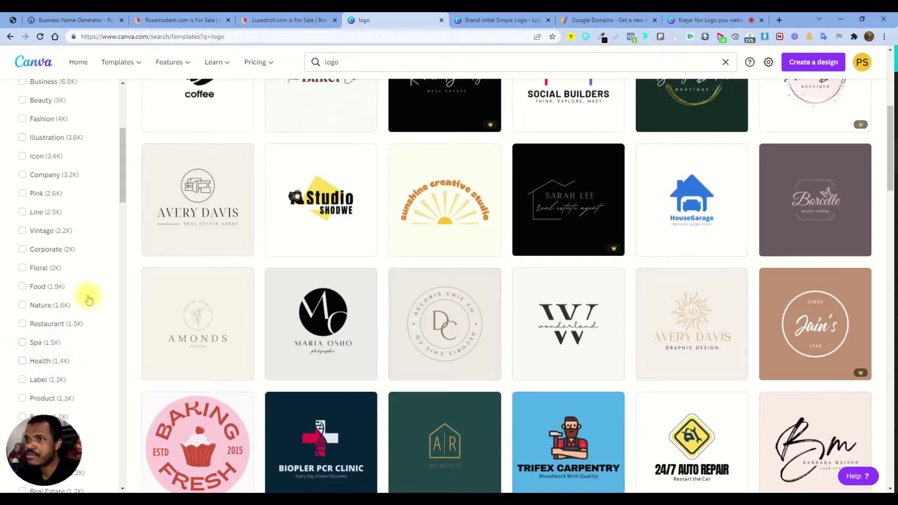
scroll(57, 304, up, 2)
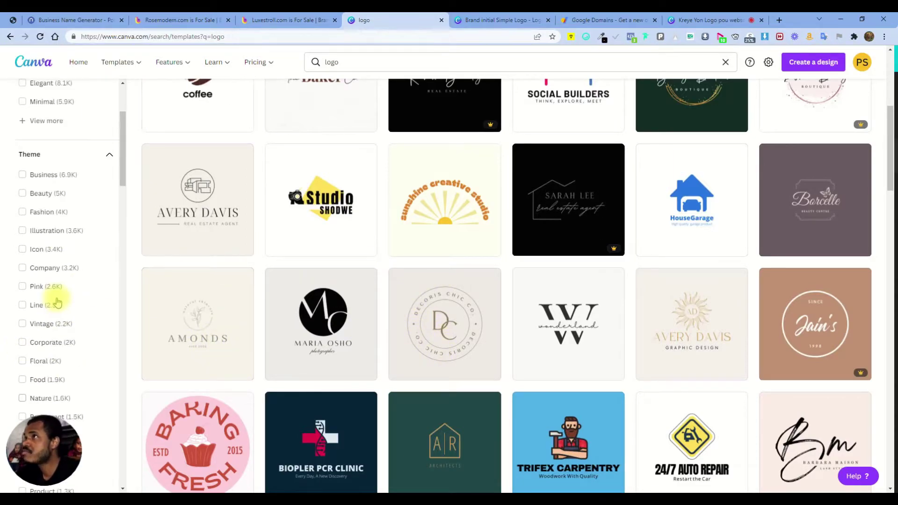
click(42, 212)
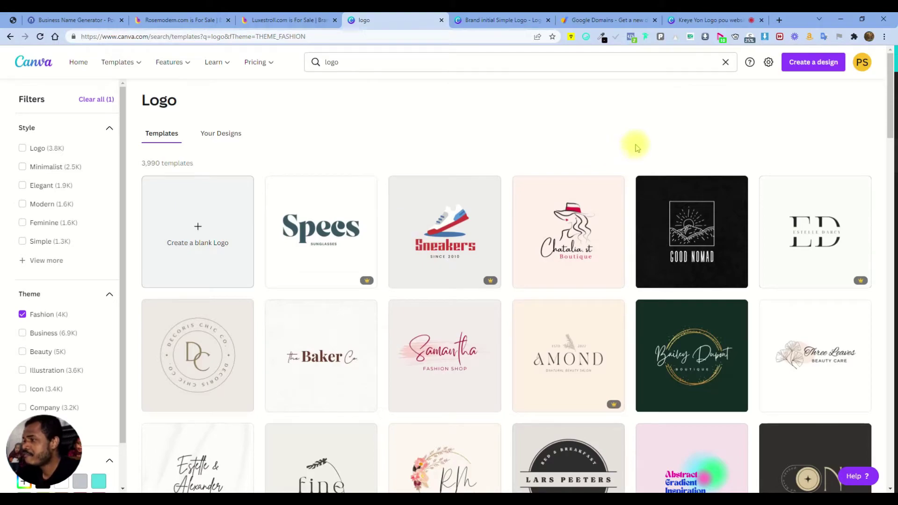
Look over the first fashion logos, check the leatie.com search in Google Domains and return to the Canva results.
scroll(388, 388, down, 4)
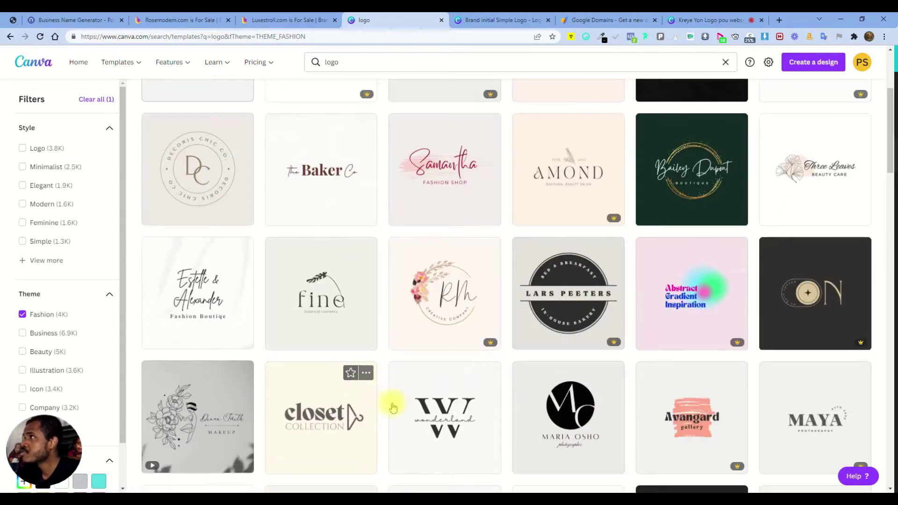
click(610, 18)
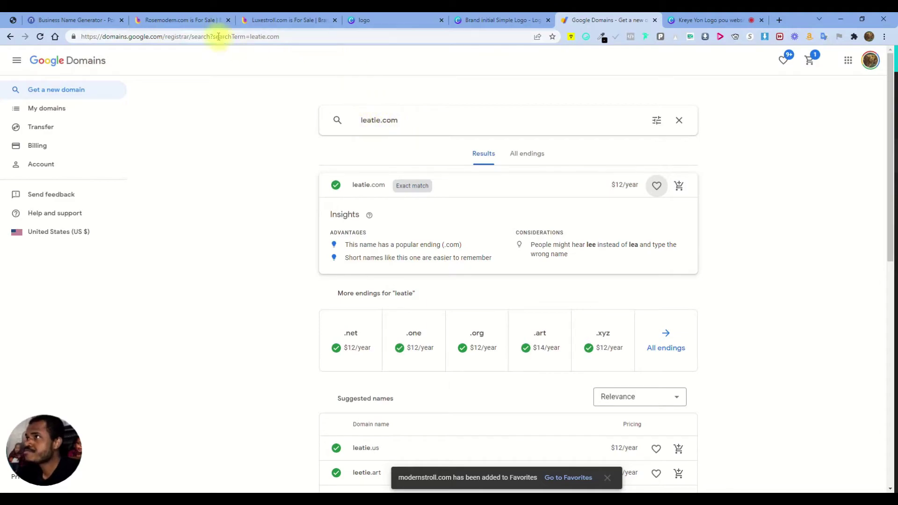
click(70, 20)
click(377, 19)
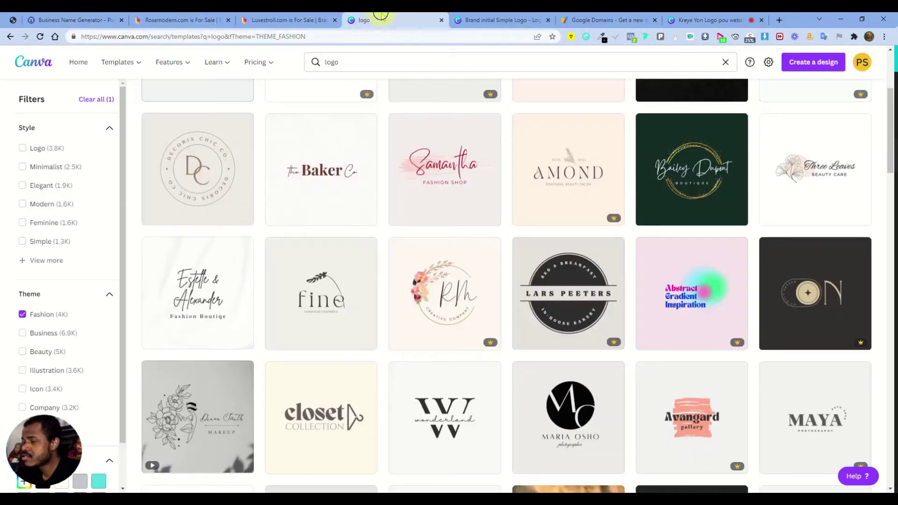
Look through the fashion logo templates and open the script-style "Emillia Fashion" template for editing.
scroll(448, 345, down, 3)
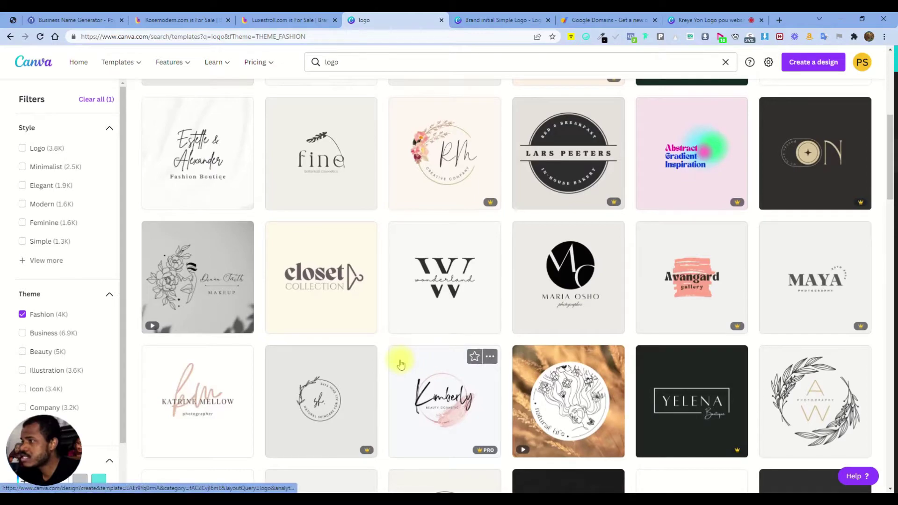
scroll(402, 364, down, 3)
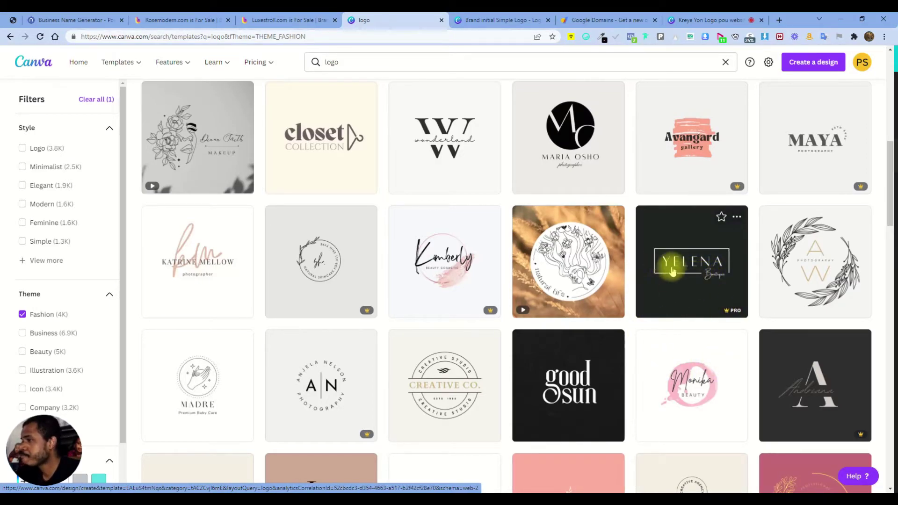
scroll(627, 370, down, 1)
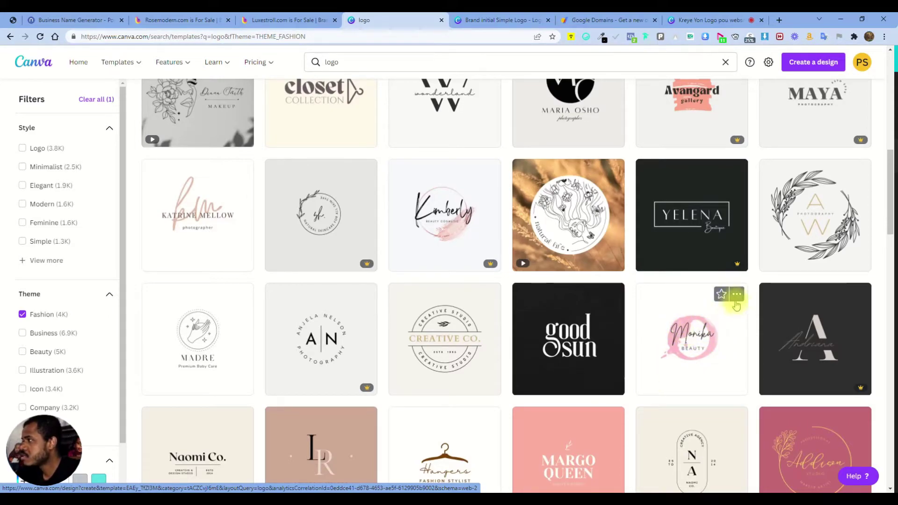
scroll(522, 345, down, 5)
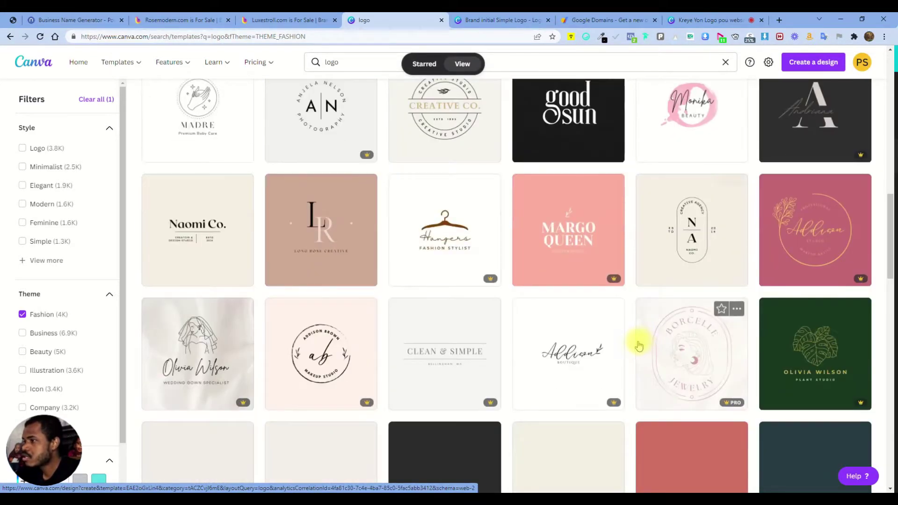
scroll(585, 345, down, 3)
scroll(457, 344, down, 5)
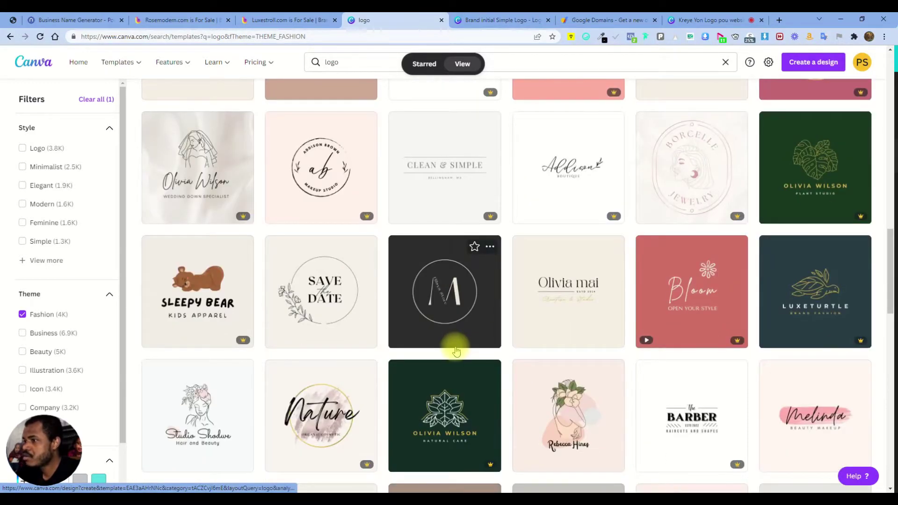
scroll(461, 354, down, 6)
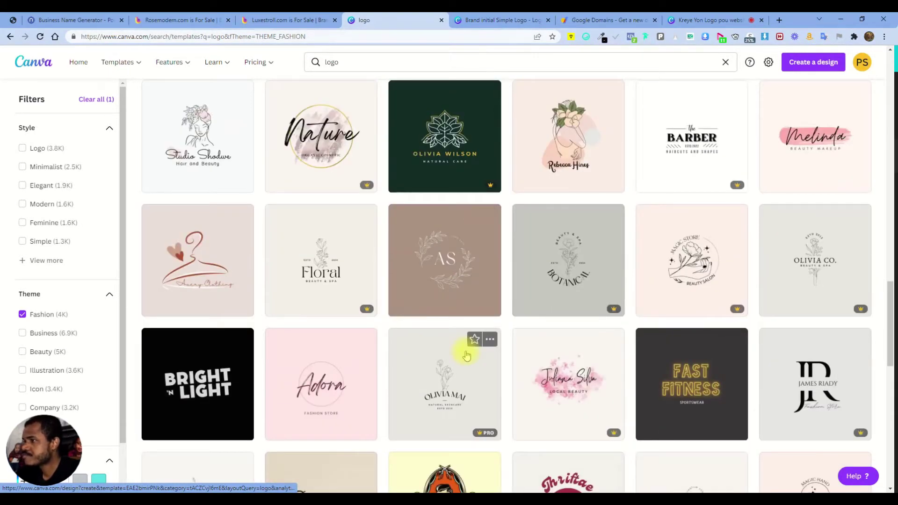
scroll(467, 351, down, 2)
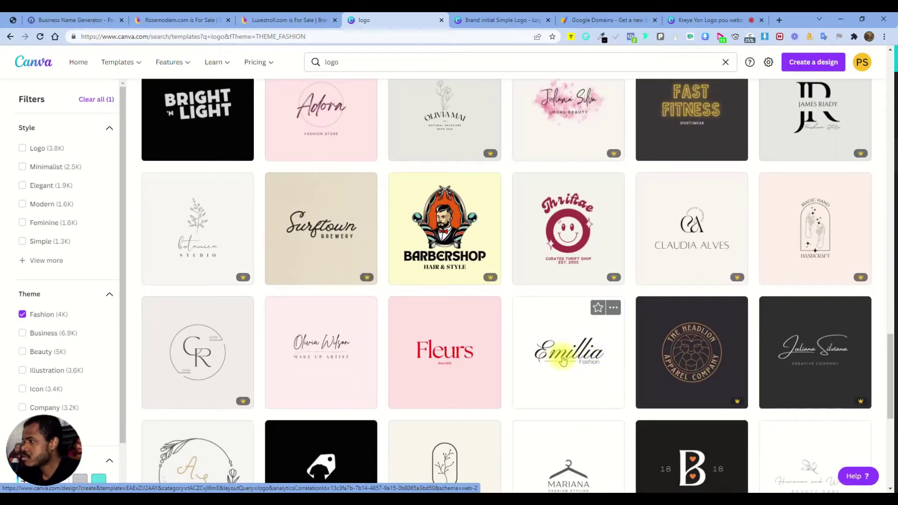
scroll(563, 359, down, 2)
click(574, 253)
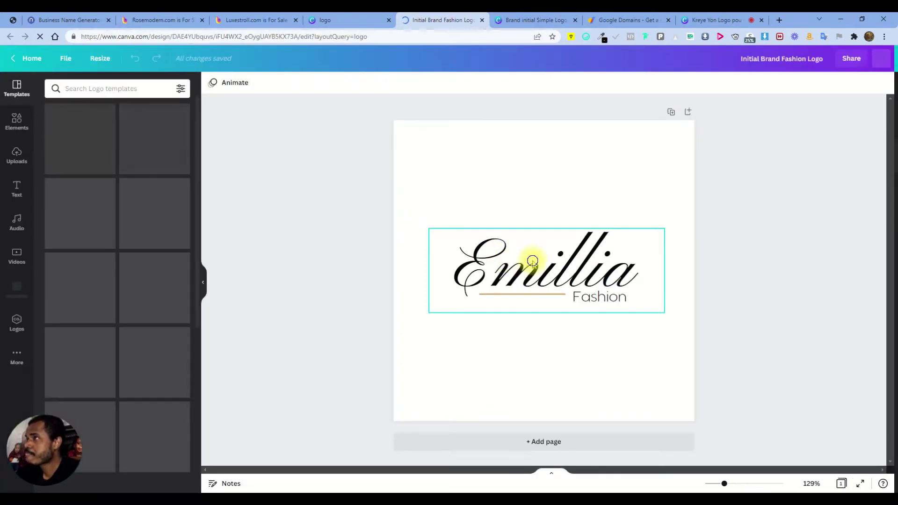
Replace the template's main script text with "Leatie" and deselect it.
double_click(534, 260)
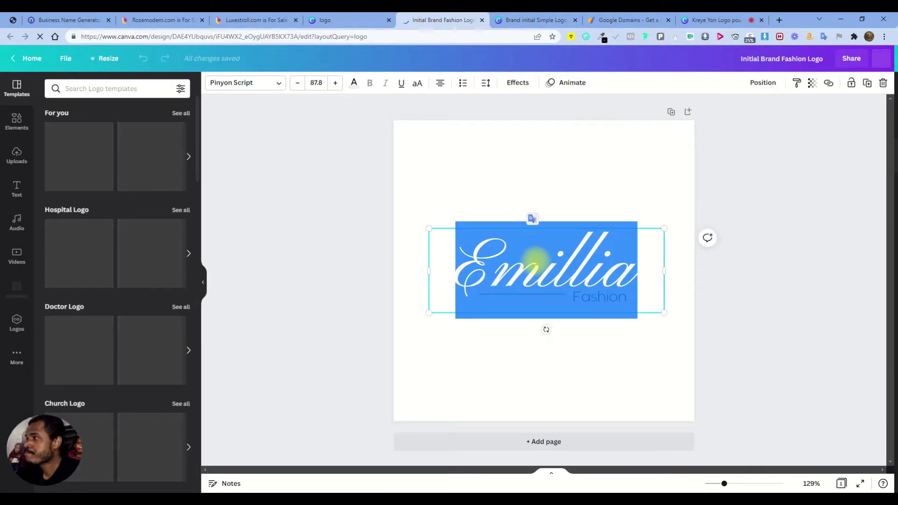
text(Leatie)
click(774, 214)
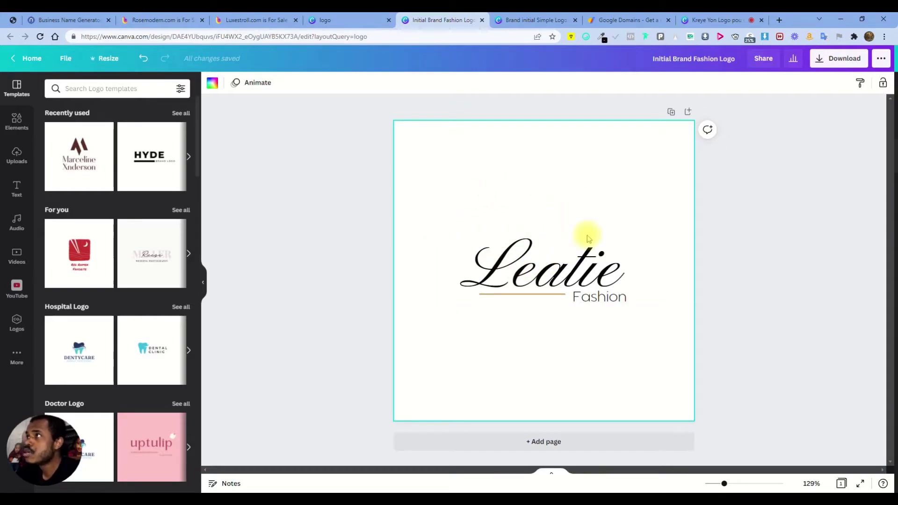
Look through more fashion logo templates and open the lilac "OLIVIA Beauty & Lifestyle" template for editing.
click(383, 19)
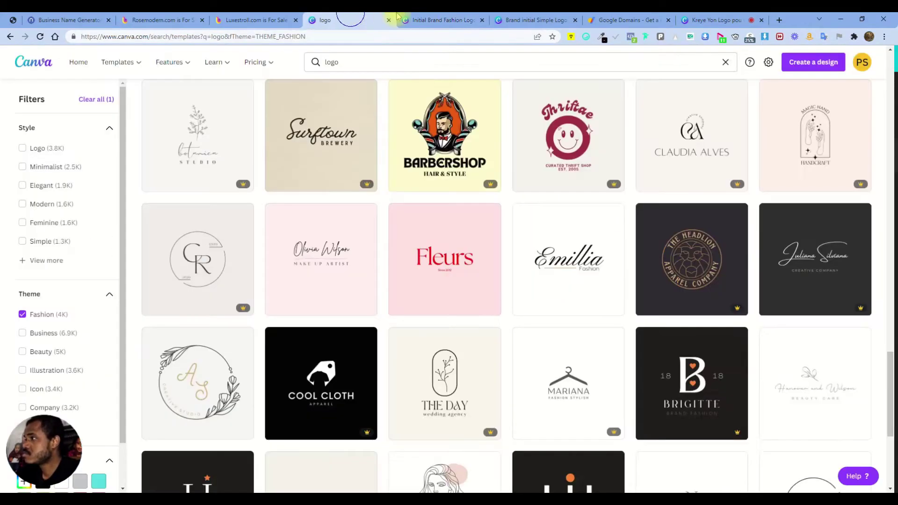
scroll(489, 305, down, 3)
scroll(486, 305, up, 7)
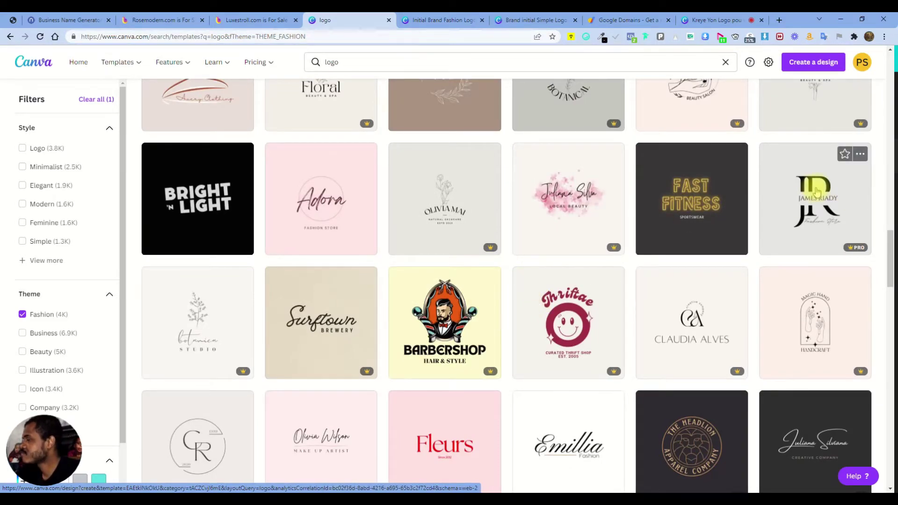
scroll(514, 278, down, 9)
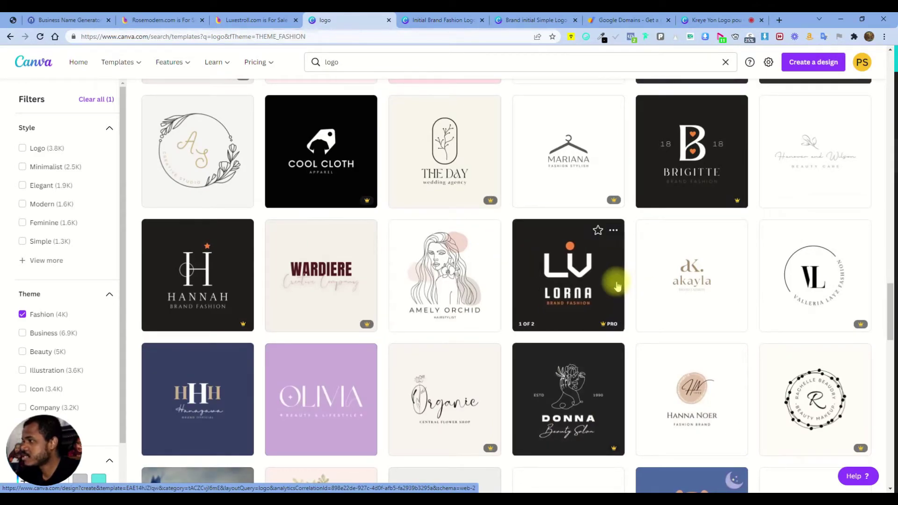
scroll(617, 286, down, 3)
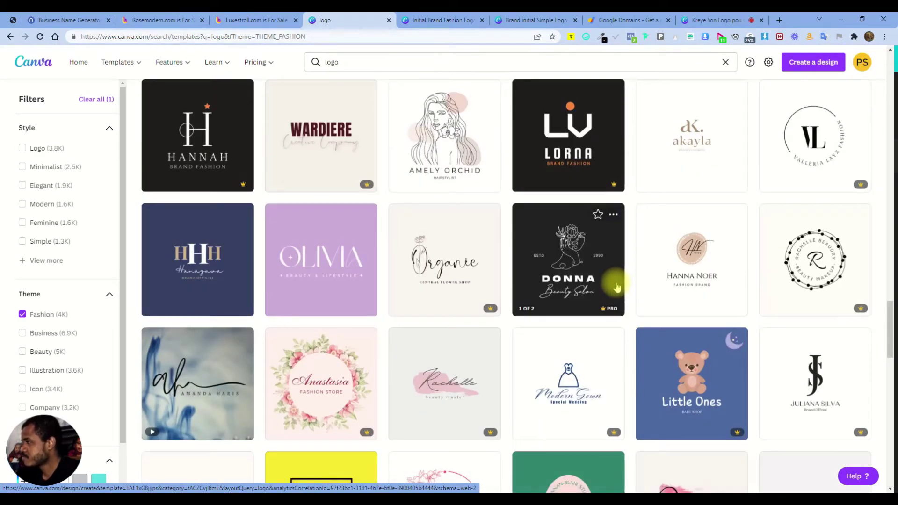
scroll(679, 281, down, 10)
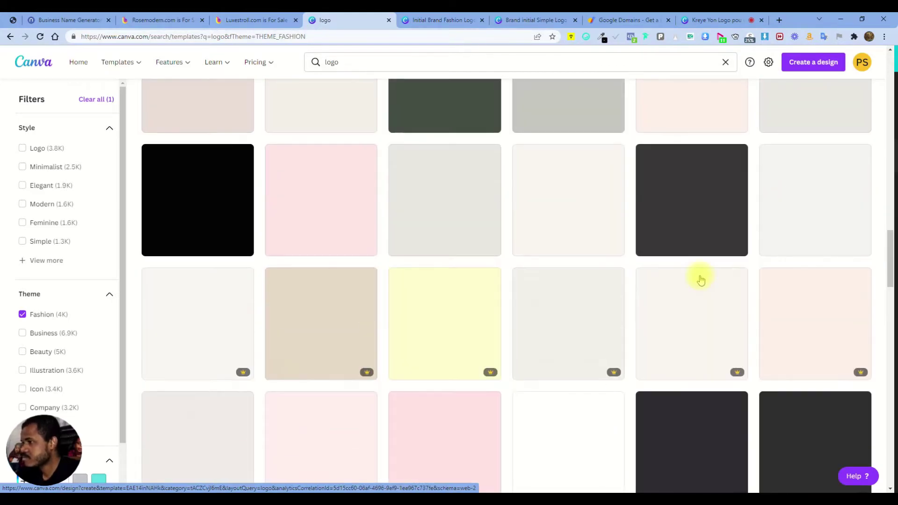
scroll(700, 280, down, 10)
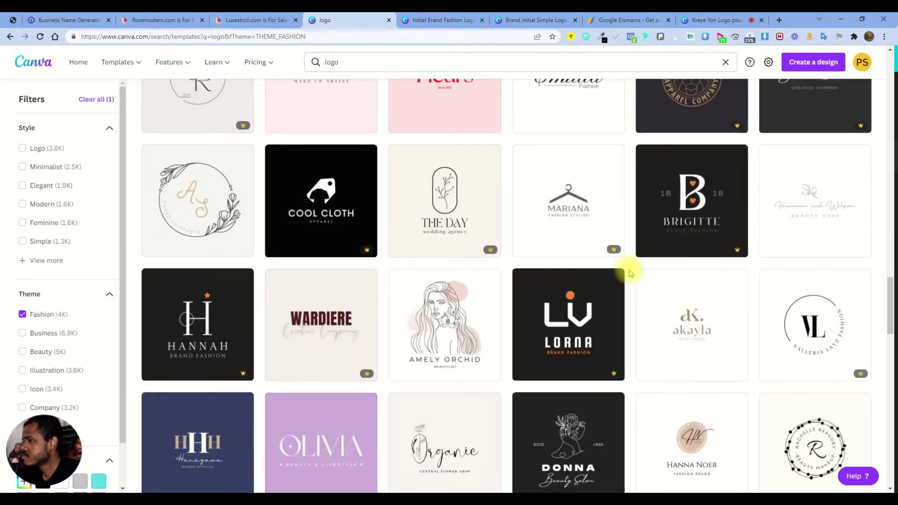
scroll(70, 326, down, 1)
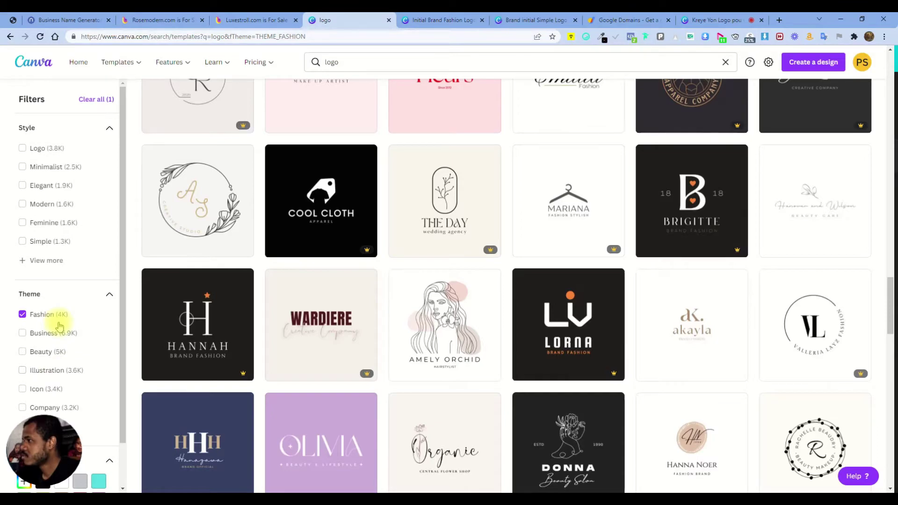
scroll(482, 285, down, 2)
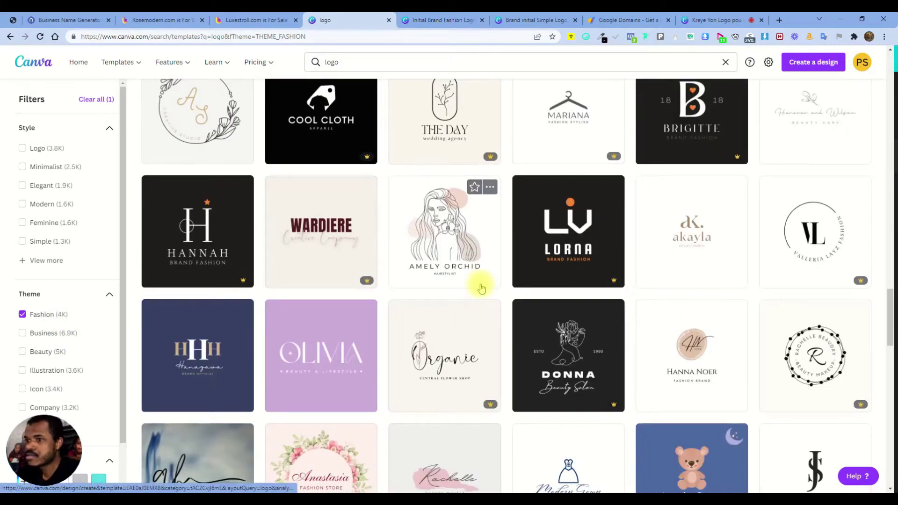
scroll(482, 286, down, 2)
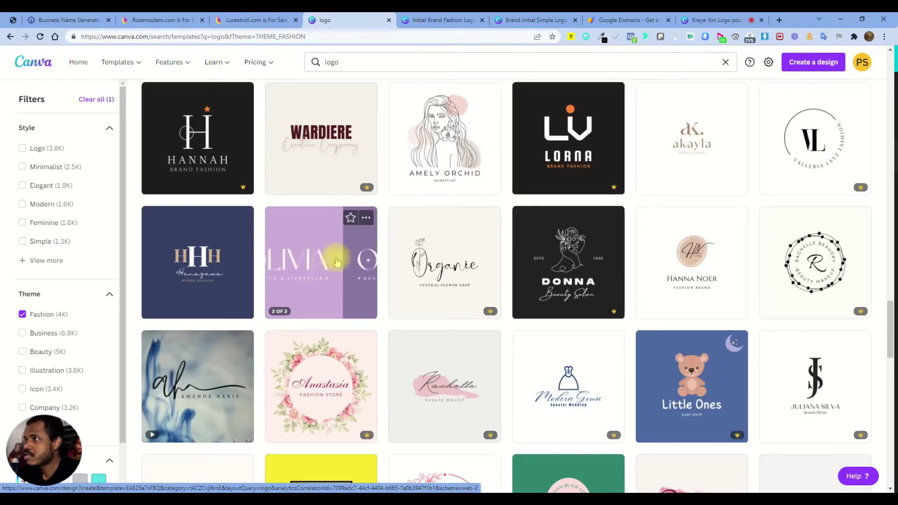
click(367, 255)
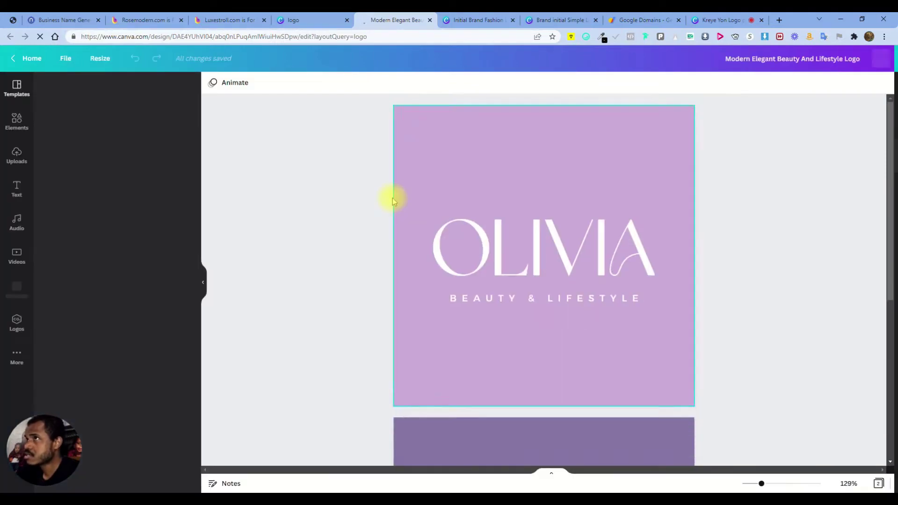
Replace the main text "OLIVIA" on the first page with "LEATIE" and deselect it.
click(584, 245)
double_click(584, 245)
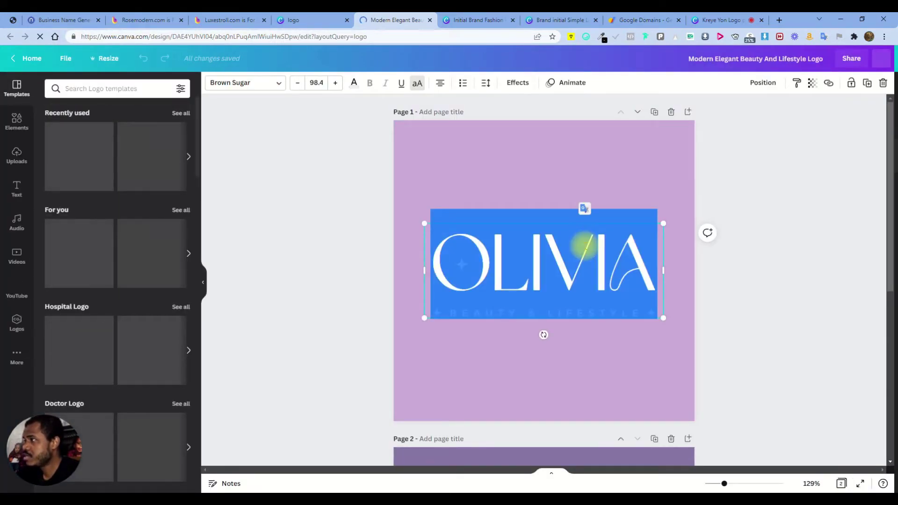
text(LEATIE)
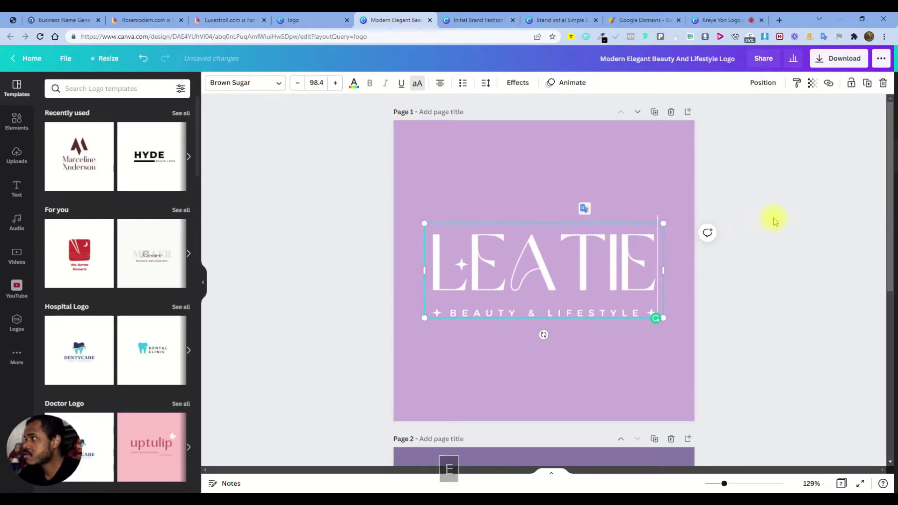
click(802, 181)
Replace the "BEAUTY & LIFESTYLE" tagline with "Fashion & More" and deselect it.
click(557, 318)
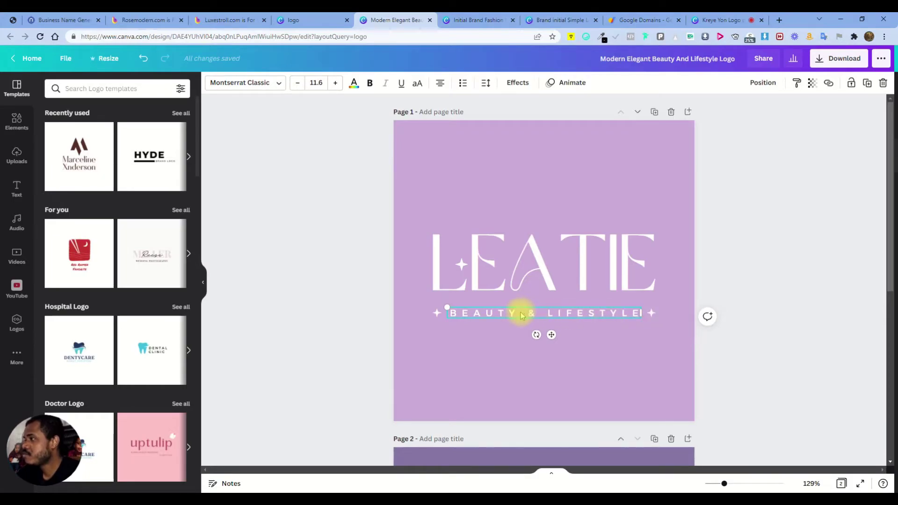
double_click(521, 316)
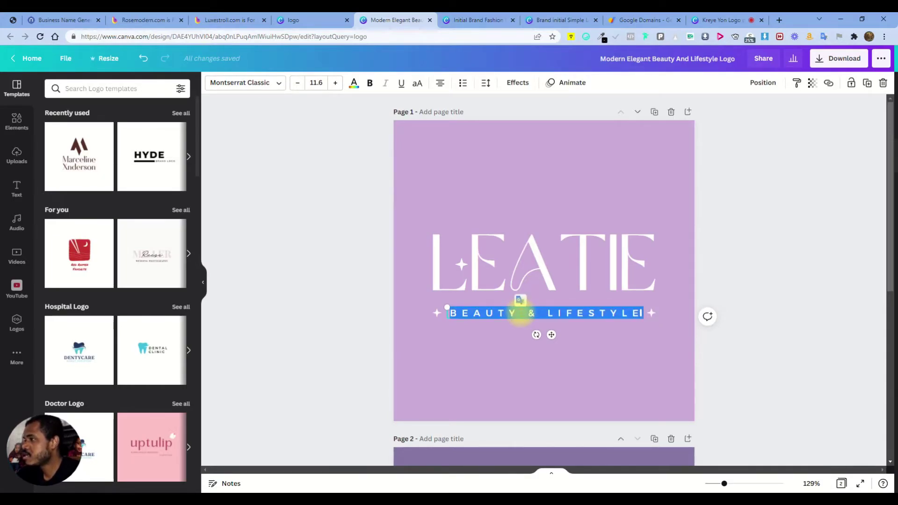
text(Fal)
text(shion & Mor)
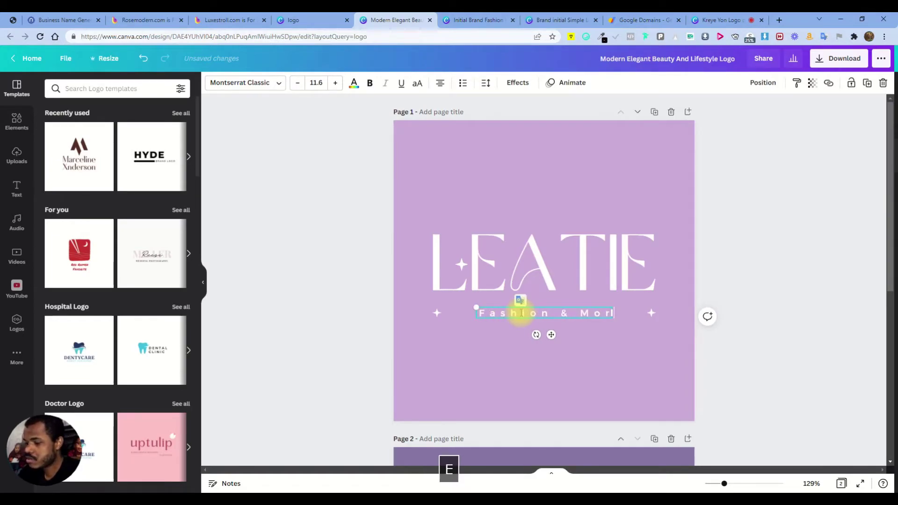
click(682, 287)
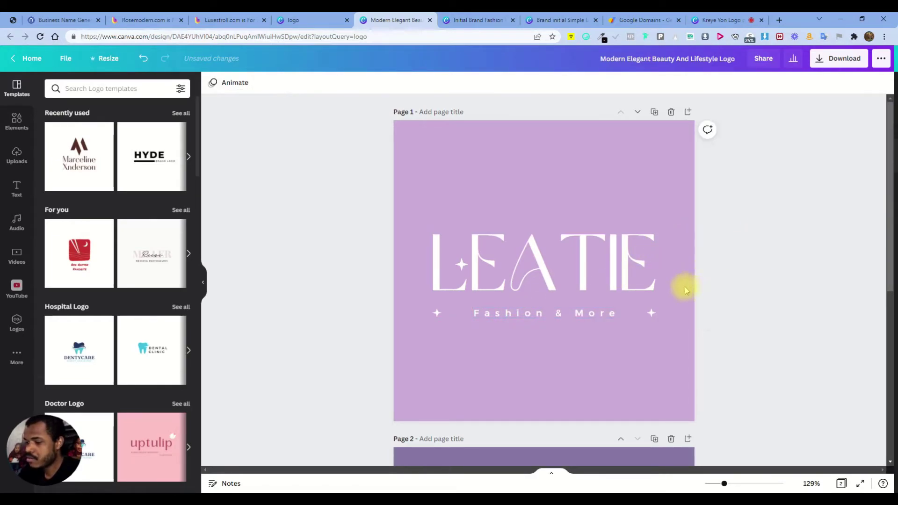
Move the two small stars inward so they sit close to either end of the "Fashion & More" tagline.
click(651, 313)
drag(651, 313, 631, 312)
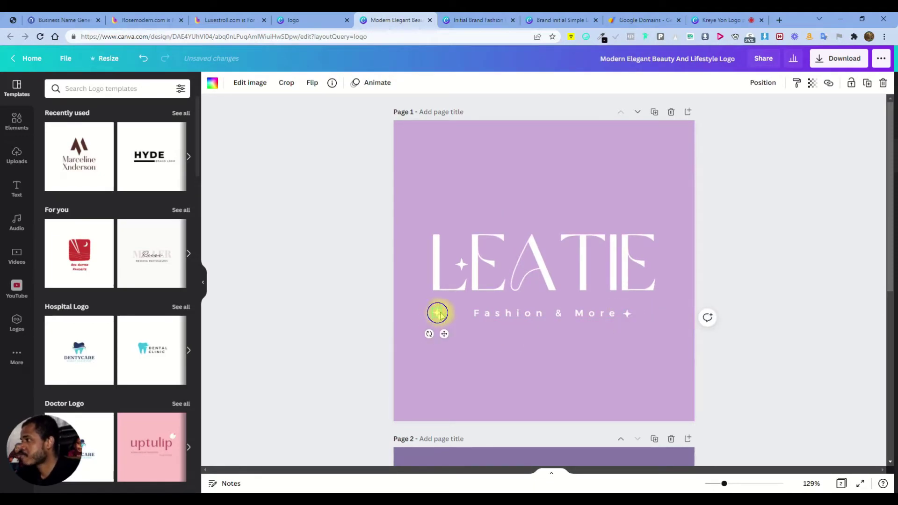
drag(437, 313, 464, 313)
click(662, 273)
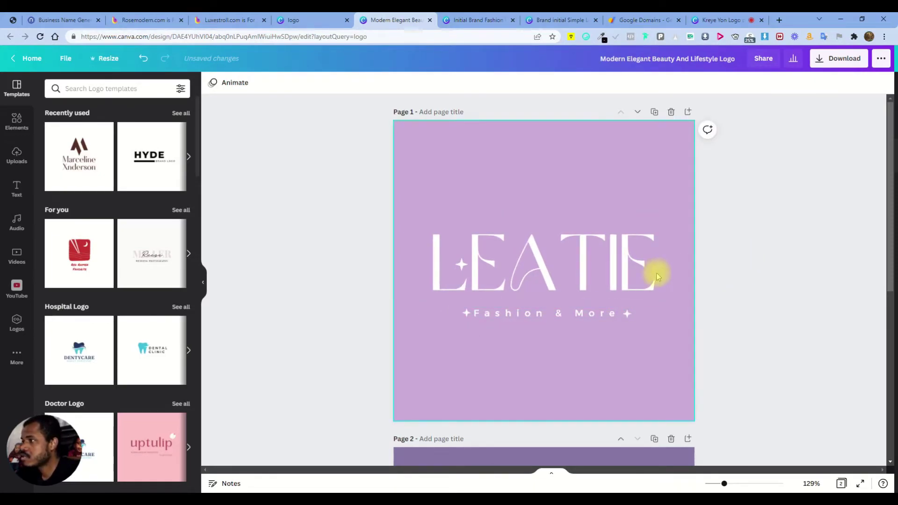
drag(466, 317, 464, 316)
click(542, 174)
Change the text color of both the "LEATIE" name and the "Fashion & More" tagline to black.
click(542, 265)
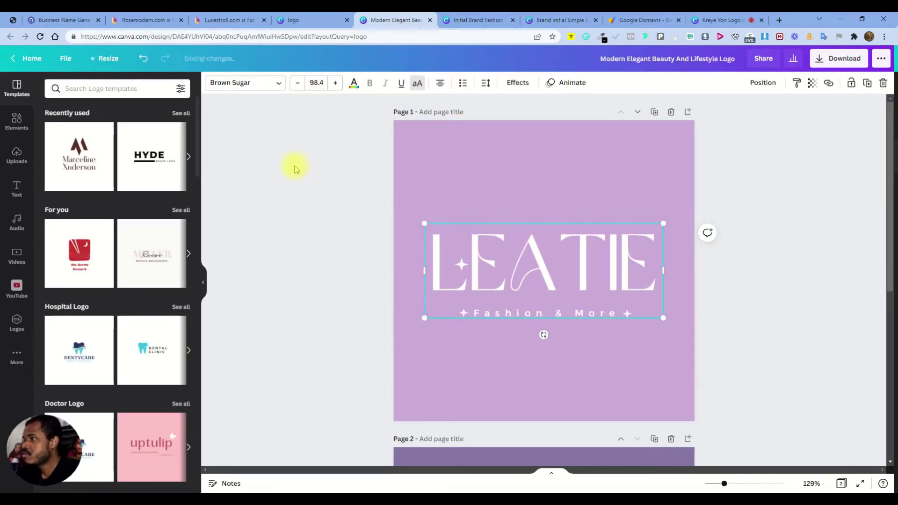
click(354, 84)
click(55, 236)
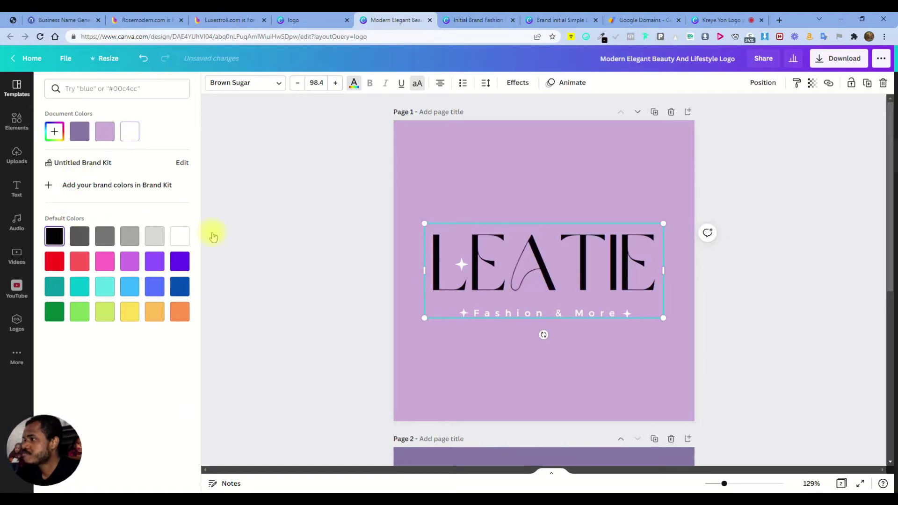
click(562, 316)
click(351, 84)
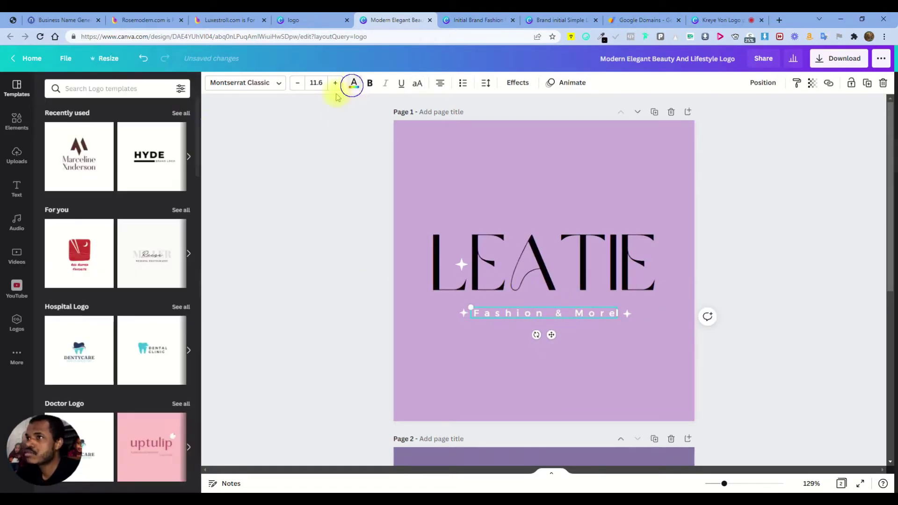
click(354, 84)
click(80, 131)
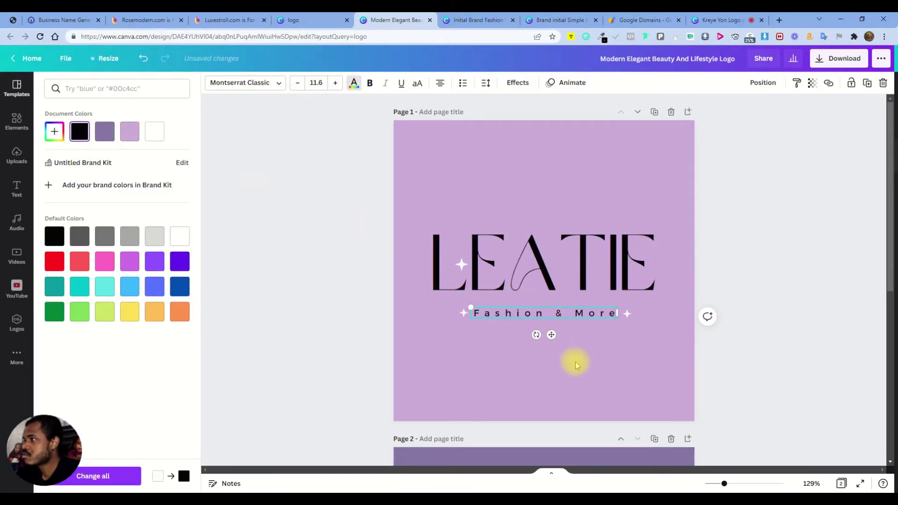
Recolor the small star after the "Fashion & More" tagline black.
click(628, 311)
click(627, 314)
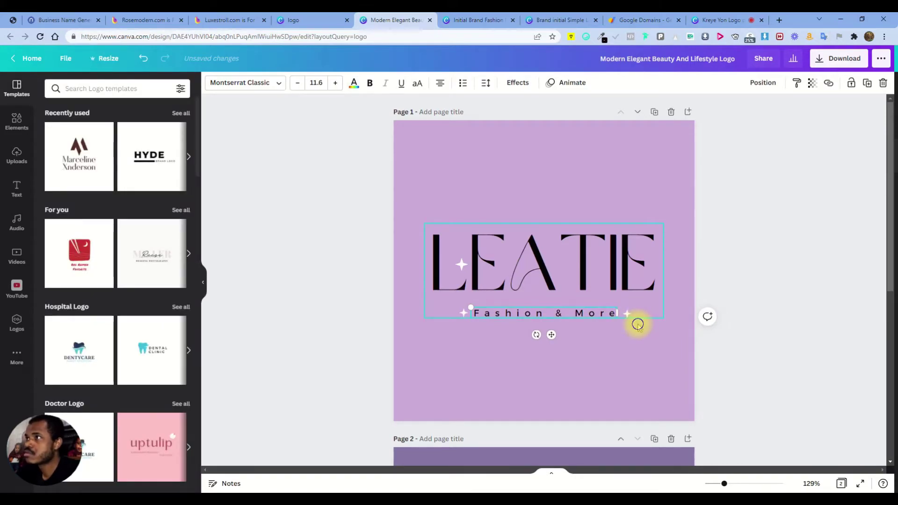
click(627, 314)
click(212, 82)
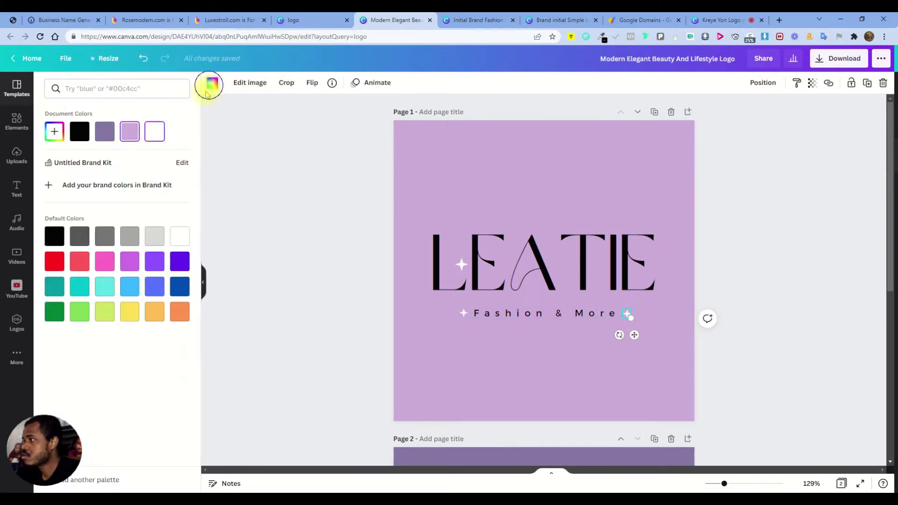
click(79, 131)
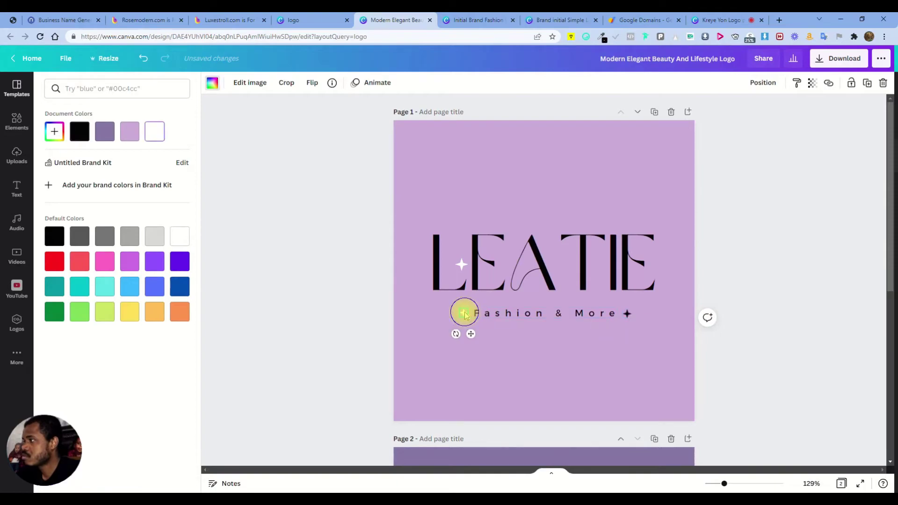
key(ctrl+z)
click(209, 88)
click(211, 86)
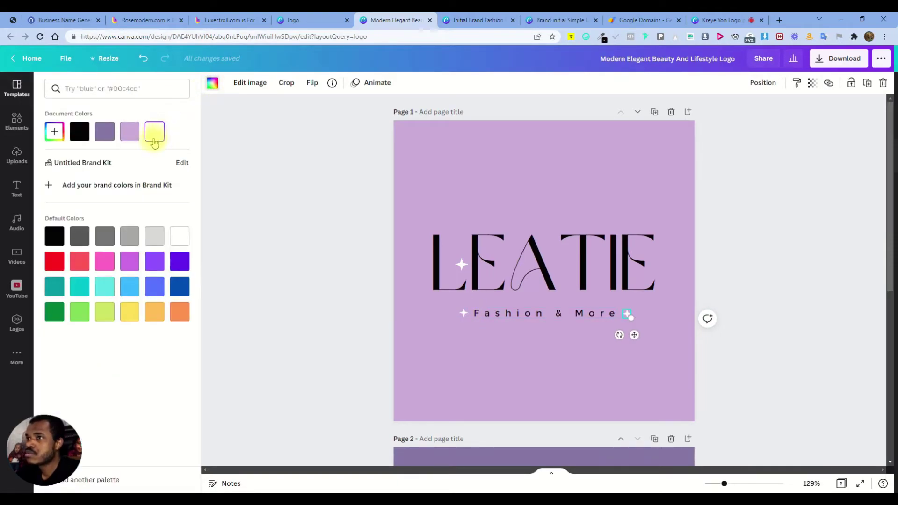
click(79, 132)
Recolor the star before the tagline and the star beside the letter L black.
click(464, 313)
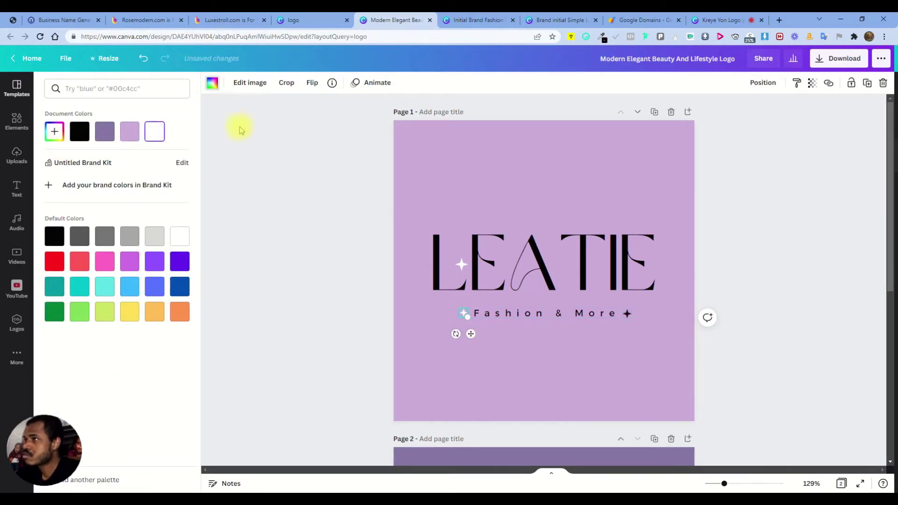
click(80, 131)
click(461, 264)
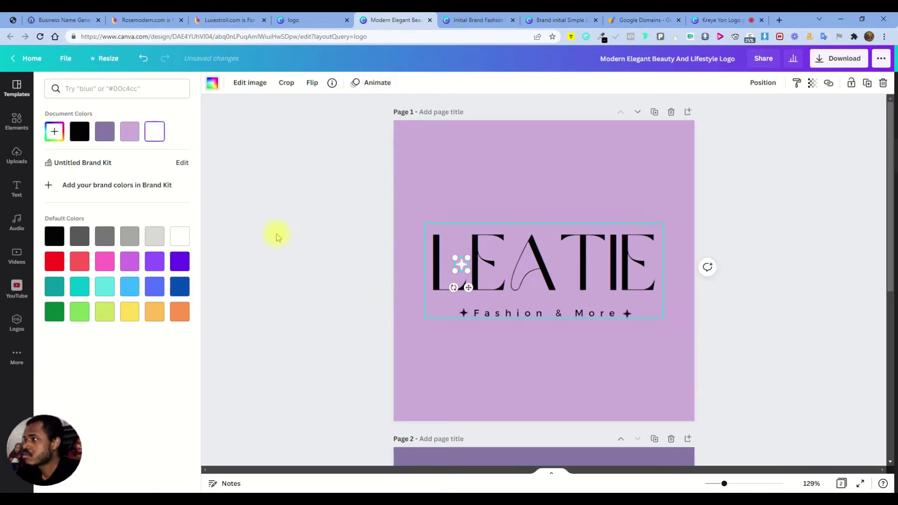
click(79, 131)
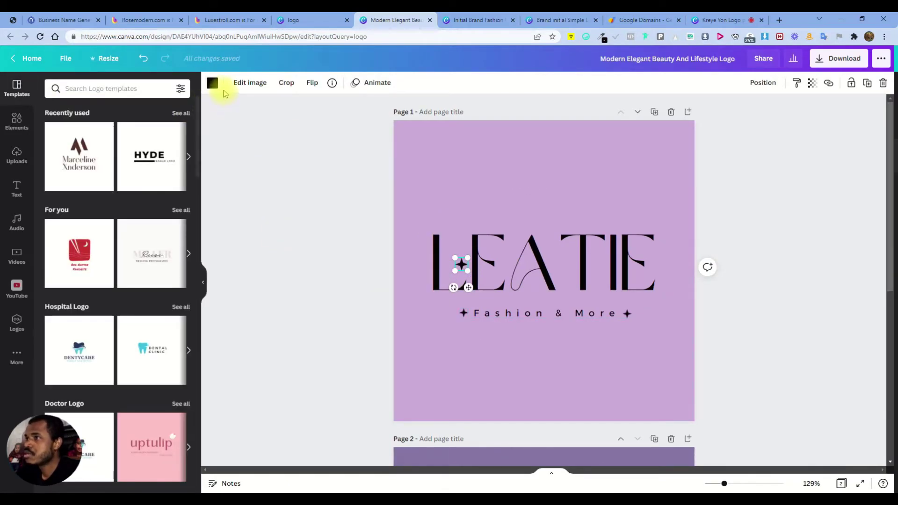
Change the first page's background to white and delete the second page of the logo design.
click(459, 167)
click(212, 83)
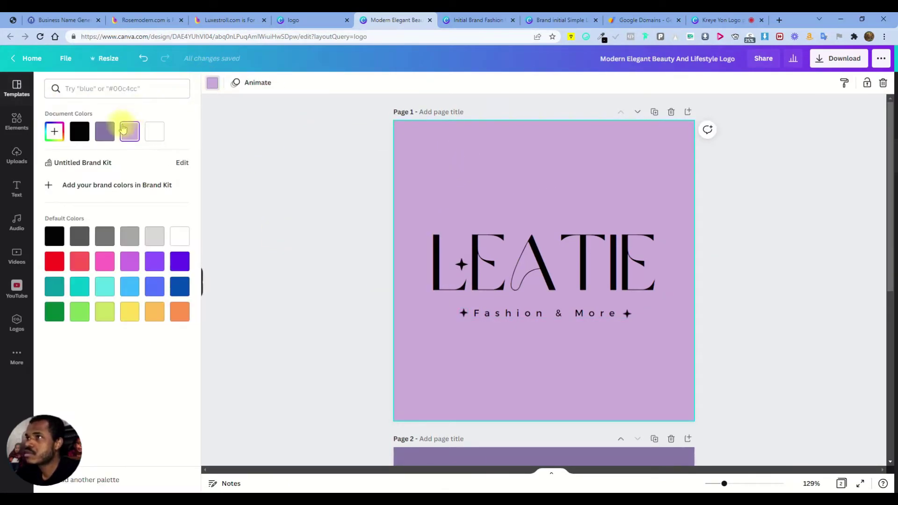
click(154, 131)
click(765, 252)
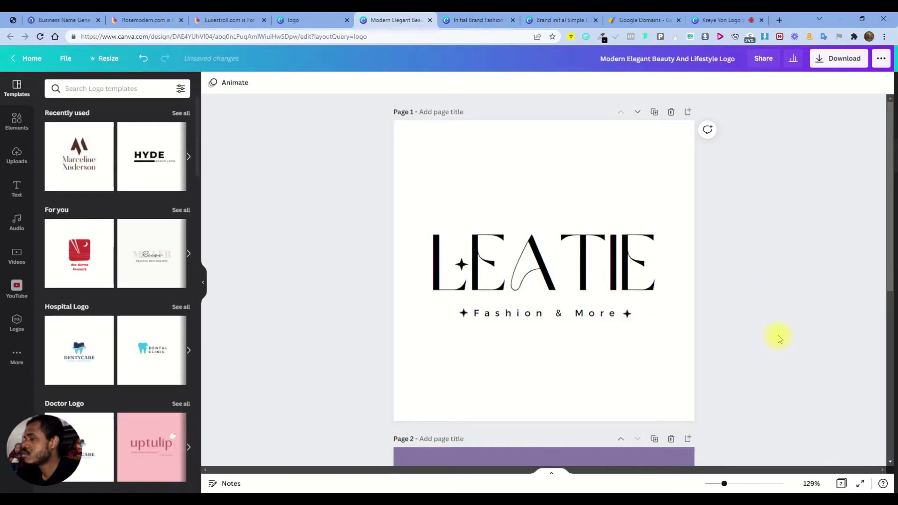
click(671, 439)
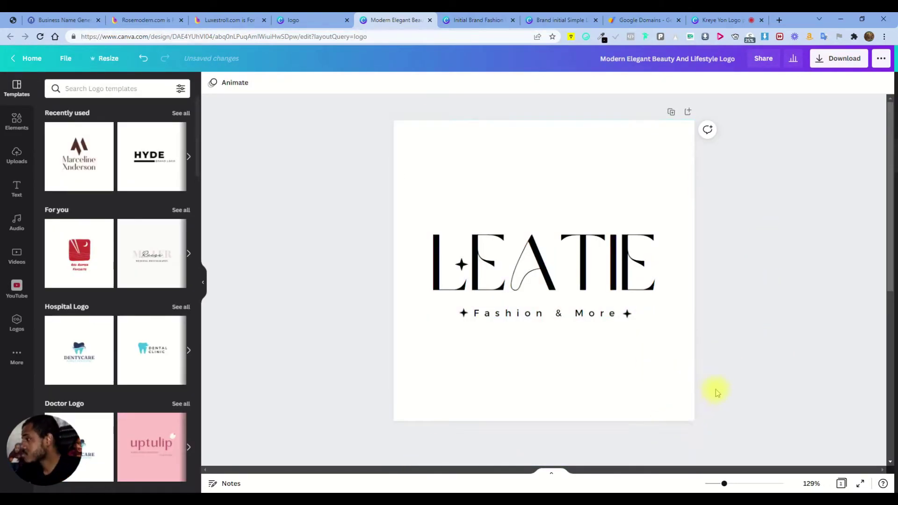
drag(347, 100, 815, 306)
click(815, 306)
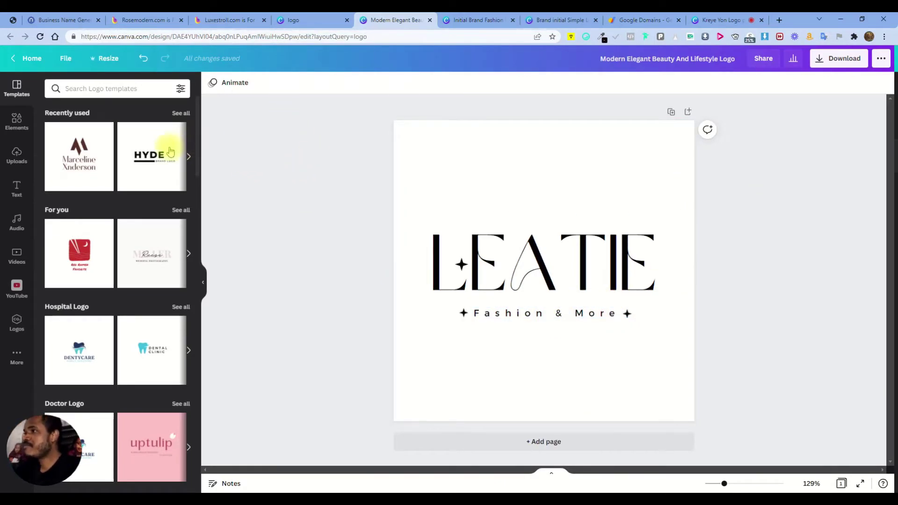
Switch to Namelix and browse the generated boutique business names.
click(61, 20)
scroll(372, 262, down, 5)
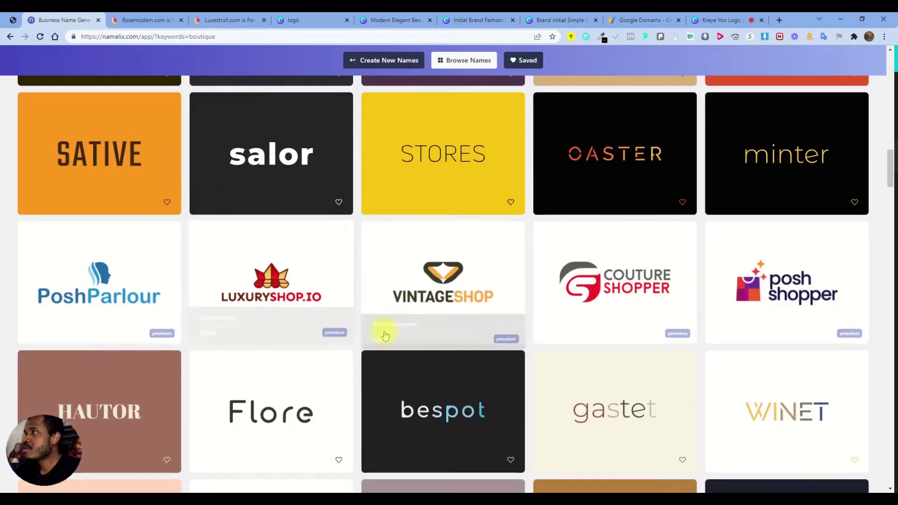
scroll(384, 290, up, 5)
scroll(281, 248, down, 10)
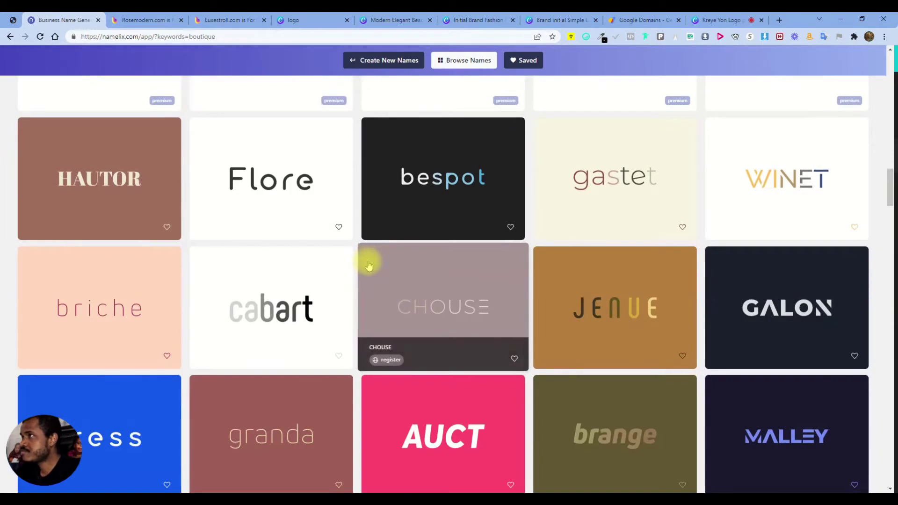
scroll(455, 200, up, 4)
Reopen the name generator form and review its brand description and brand keywords fields.
click(383, 60)
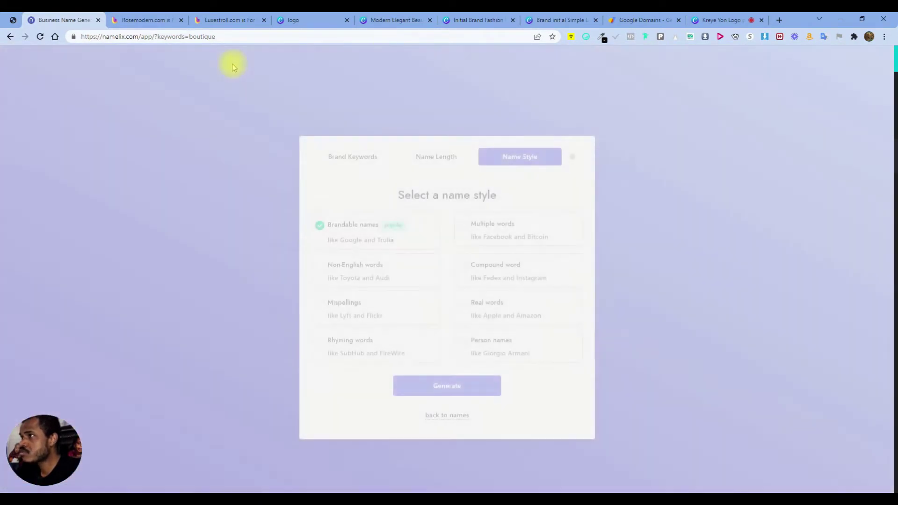
drag(356, 158, 345, 157)
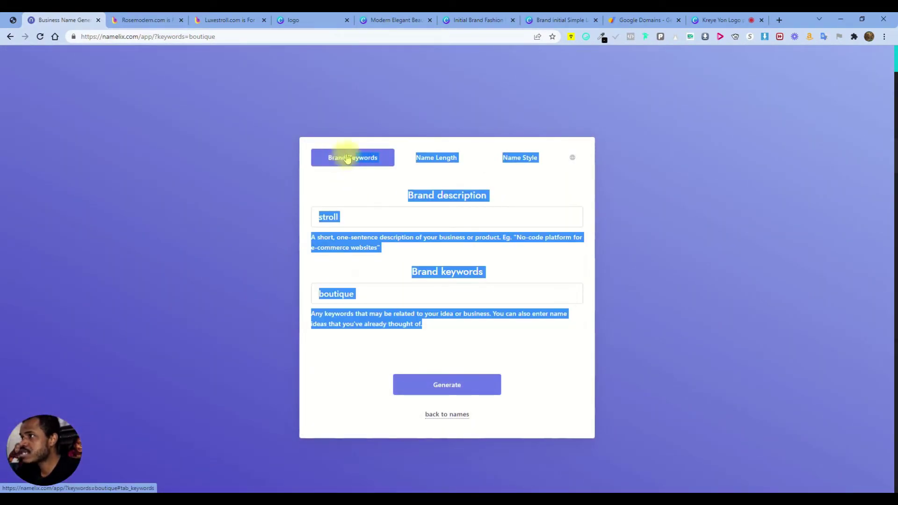
click(368, 215)
drag(408, 193, 497, 194)
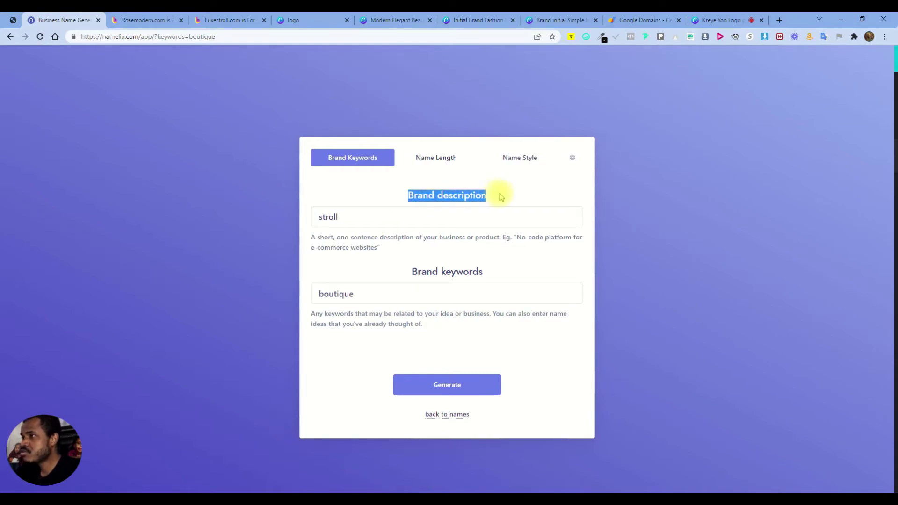
click(367, 217)
drag(406, 274, 513, 276)
click(378, 292)
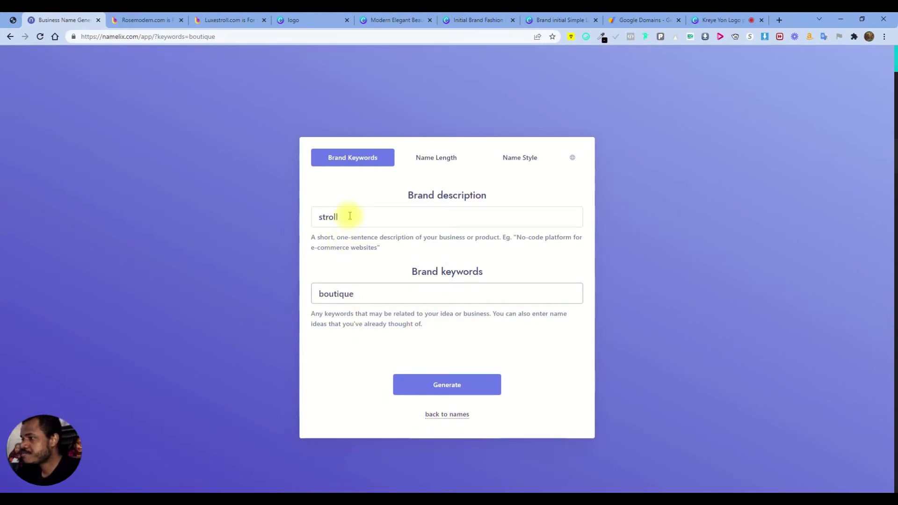
Set the name length to medium names of 6-12 letters only, leaving short names unselected.
click(439, 157)
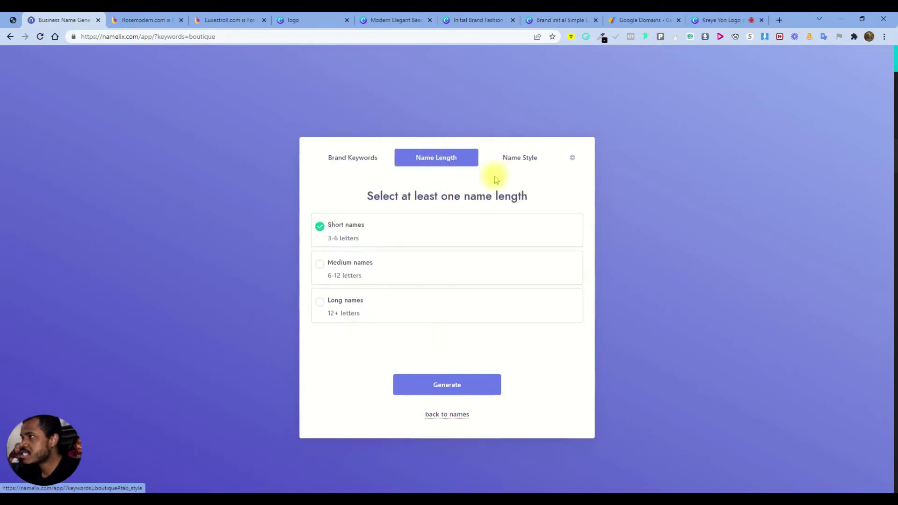
click(336, 266)
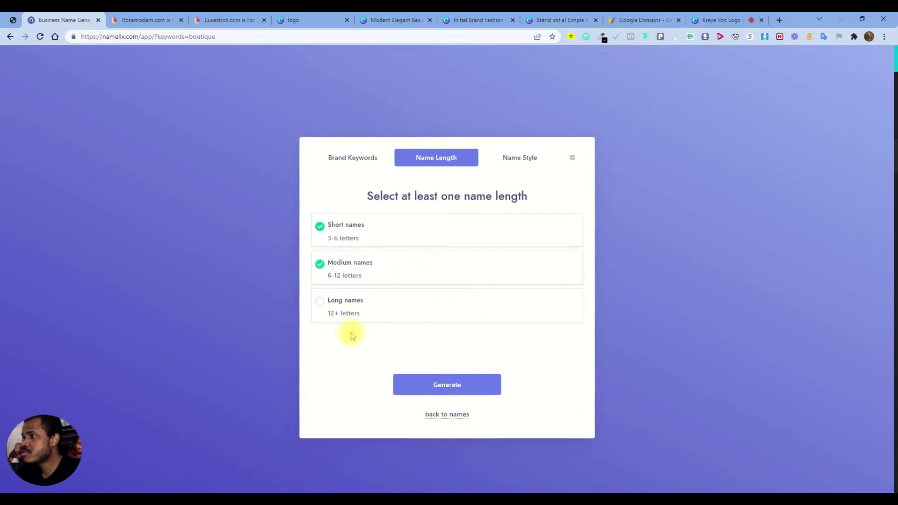
click(337, 227)
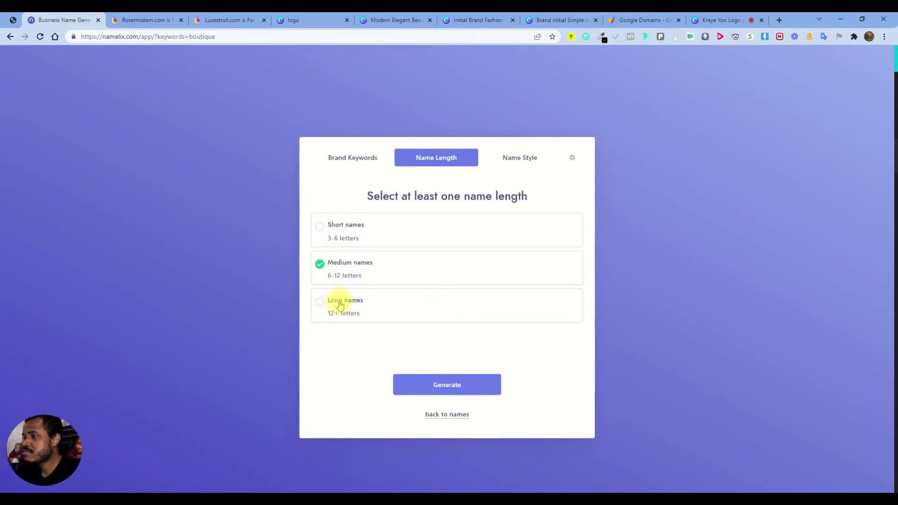
Try the real words and rhyming words styles, settle on the misspellings name style, and generate new names.
click(514, 156)
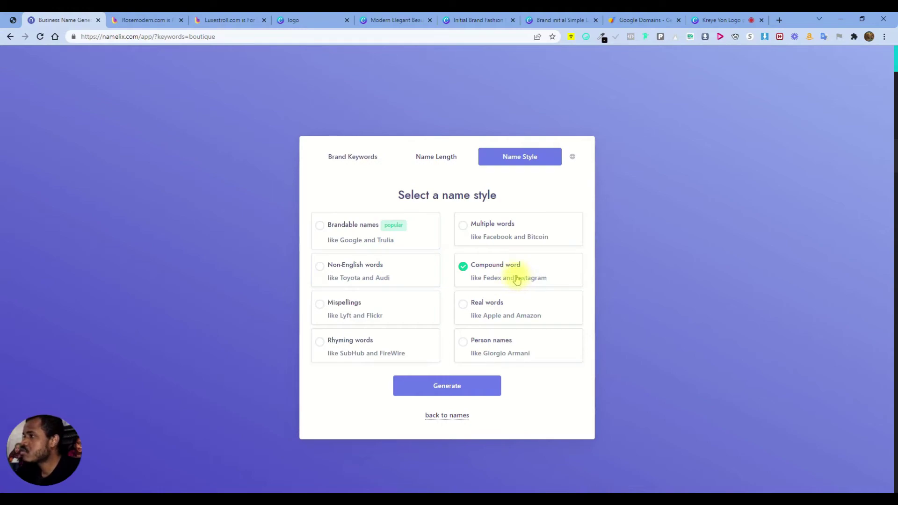
click(496, 304)
click(366, 342)
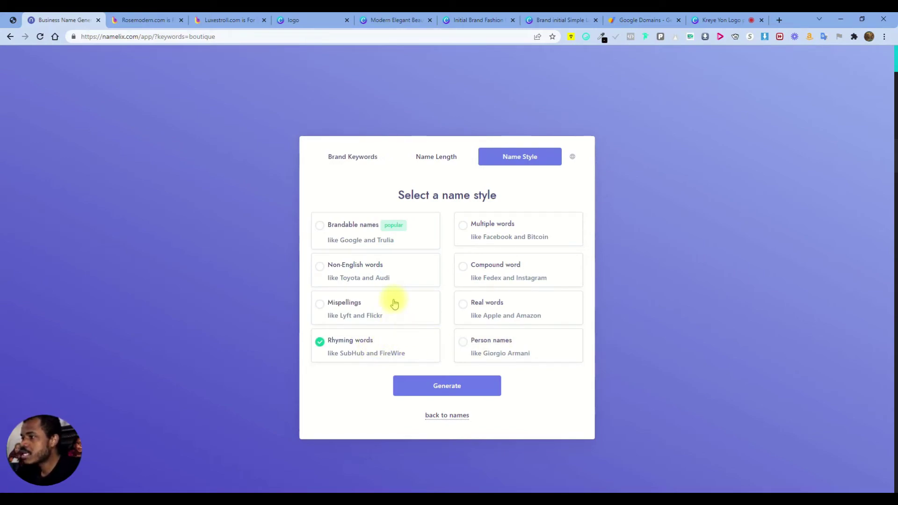
click(349, 301)
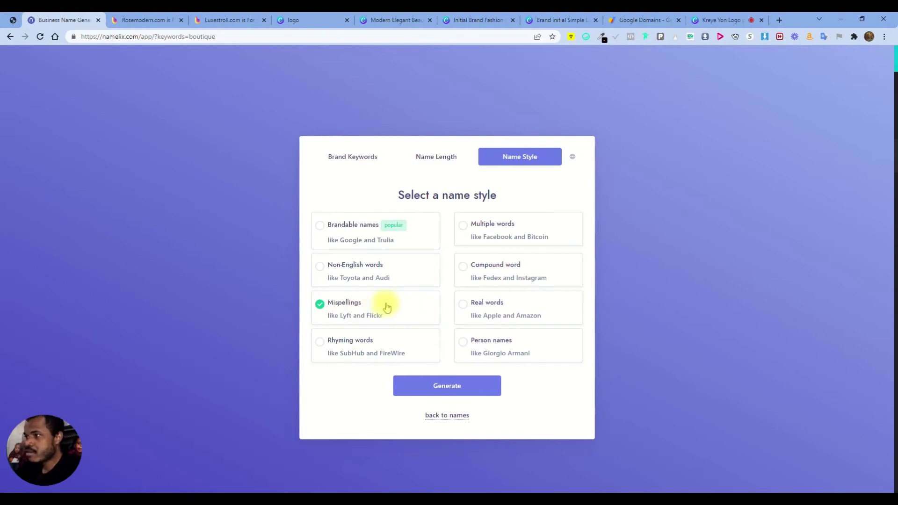
click(446, 392)
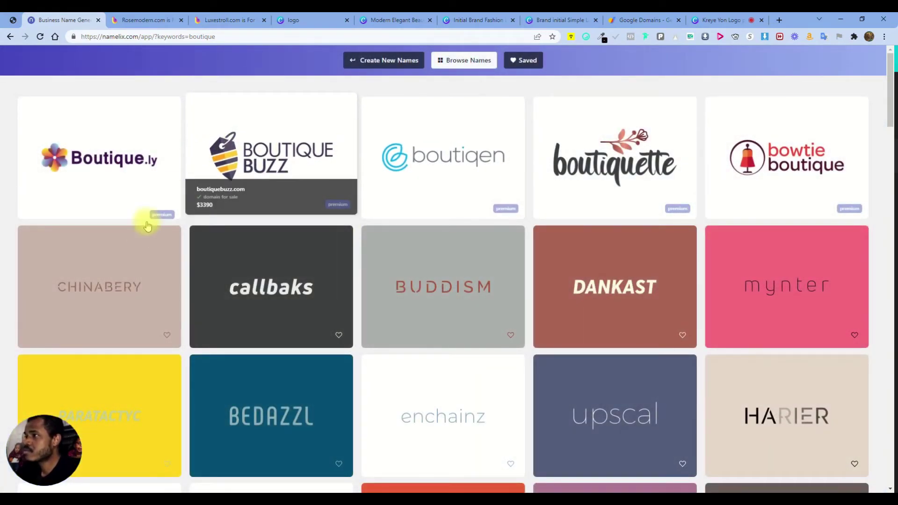
Browse the generated names, including the premium ones, and revisit the open Canva logo designs for comparison.
scroll(354, 257, down, 4)
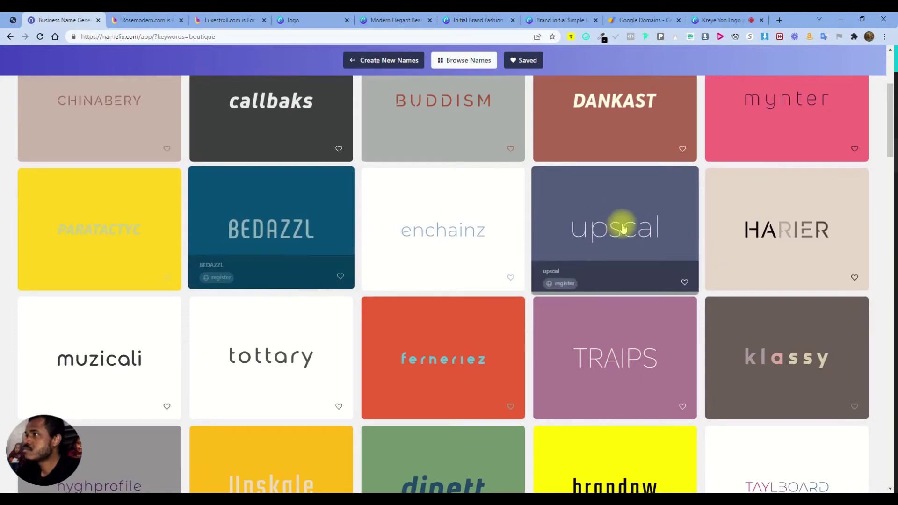
scroll(622, 228, down, 8)
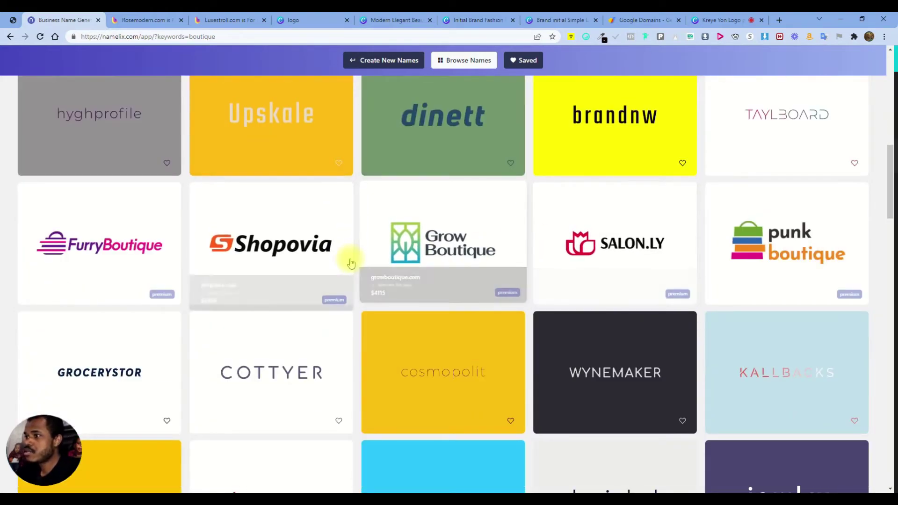
scroll(351, 262, down, 15)
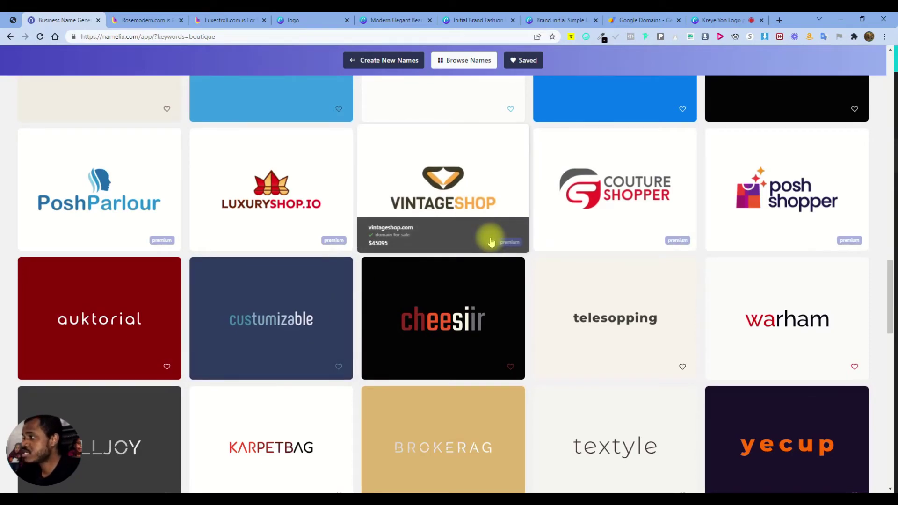
scroll(457, 225, up, 15)
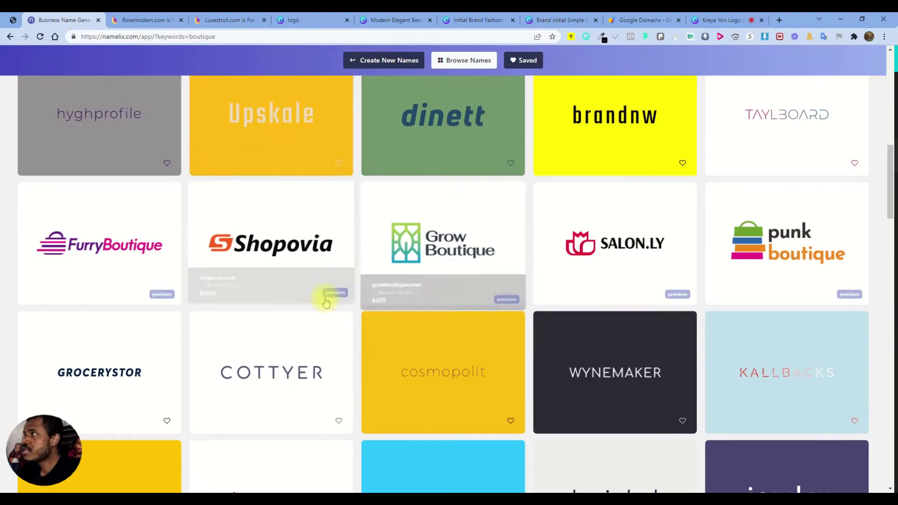
scroll(251, 221, down, 15)
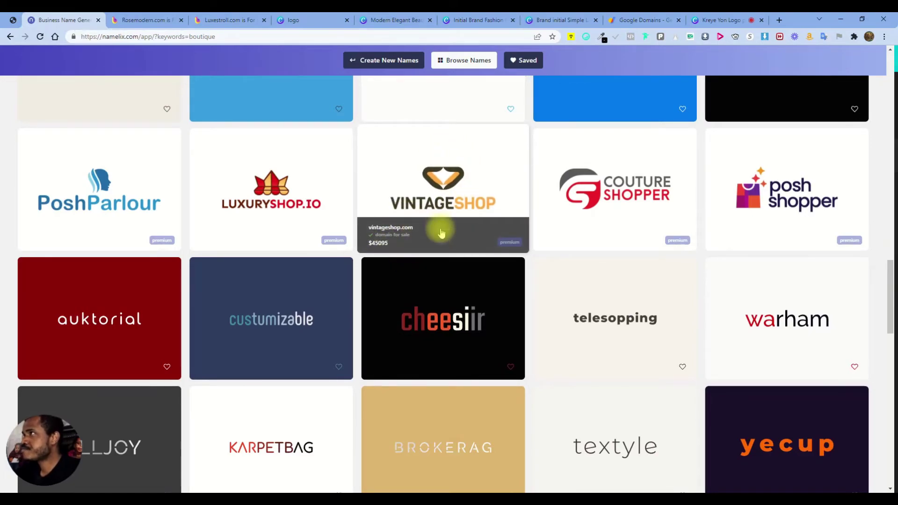
click(390, 14)
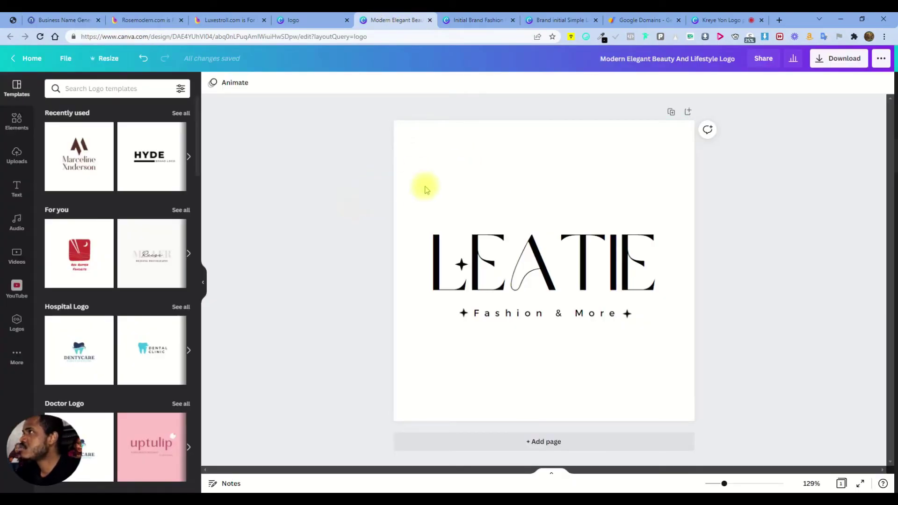
click(484, 18)
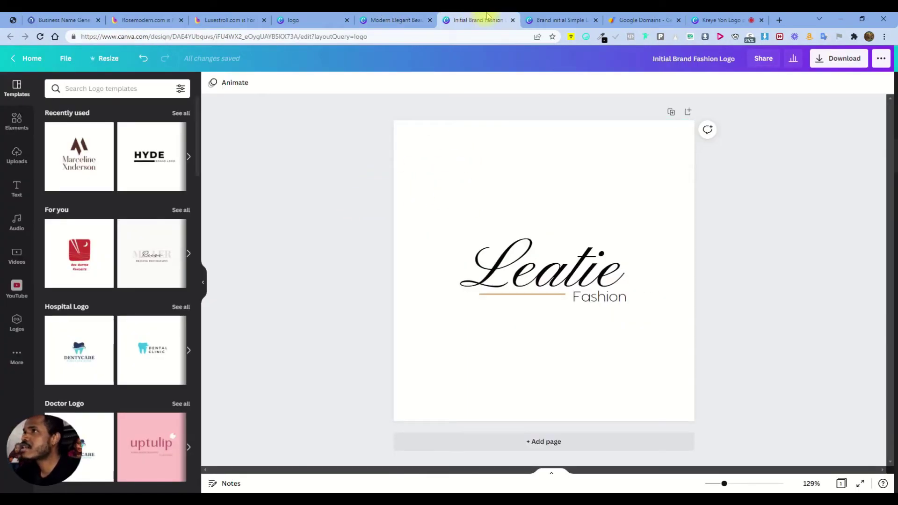
click(537, 19)
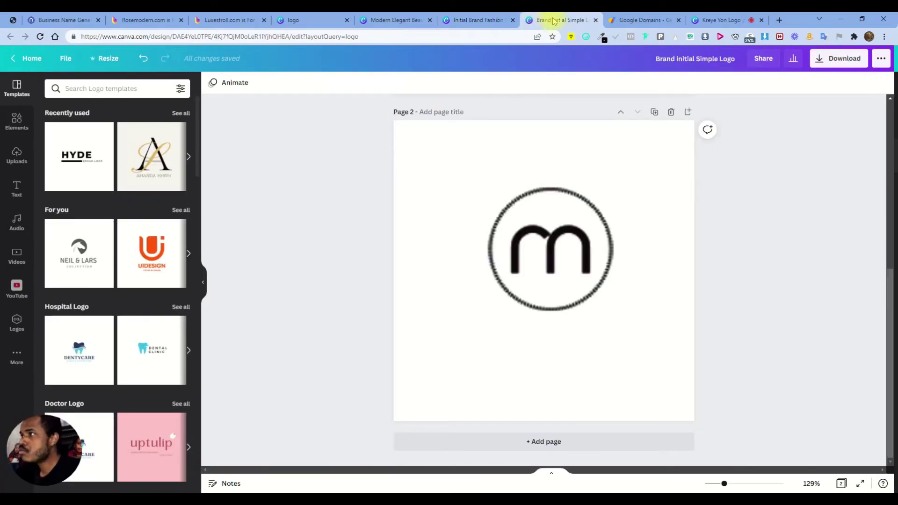
Review the BrandBucket listings for rosemodern.com and luxestroll.com, highlighting the words "MODERN" and "STROLL" in the domain names.
click(140, 20)
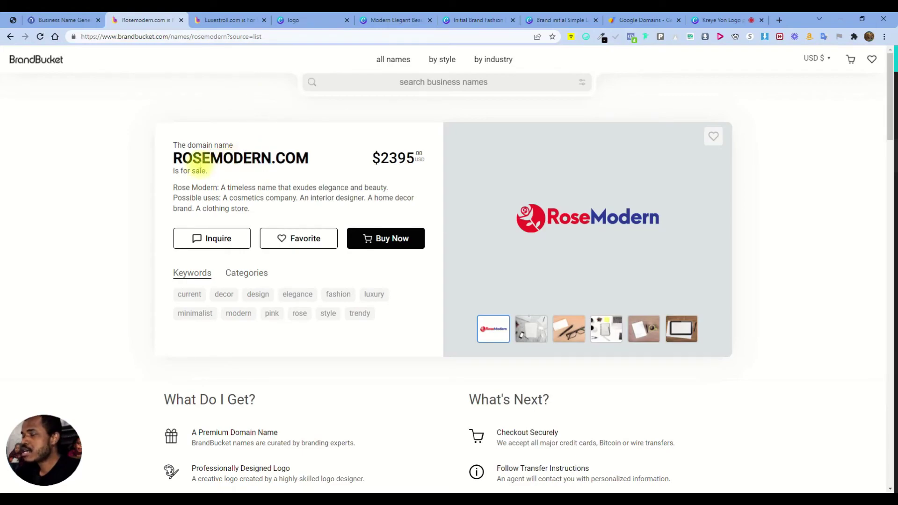
drag(172, 157, 306, 157)
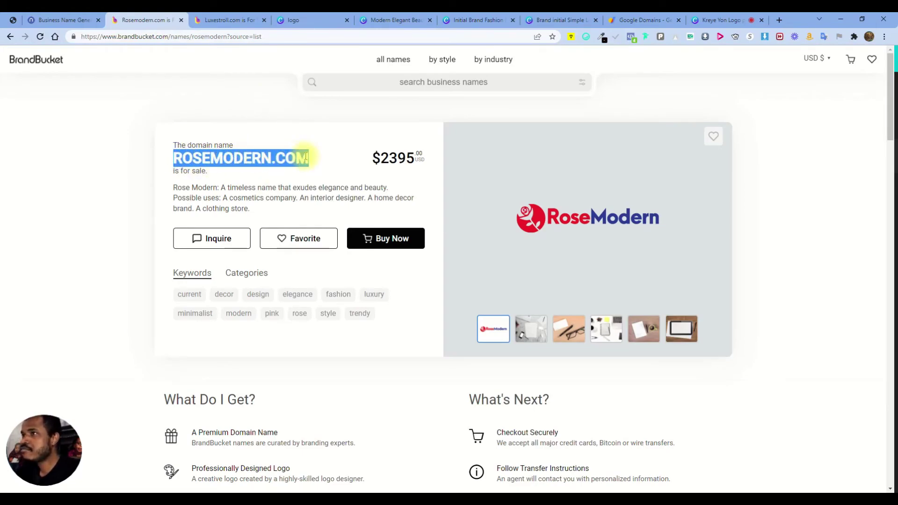
click(318, 156)
drag(211, 157, 267, 161)
click(243, 152)
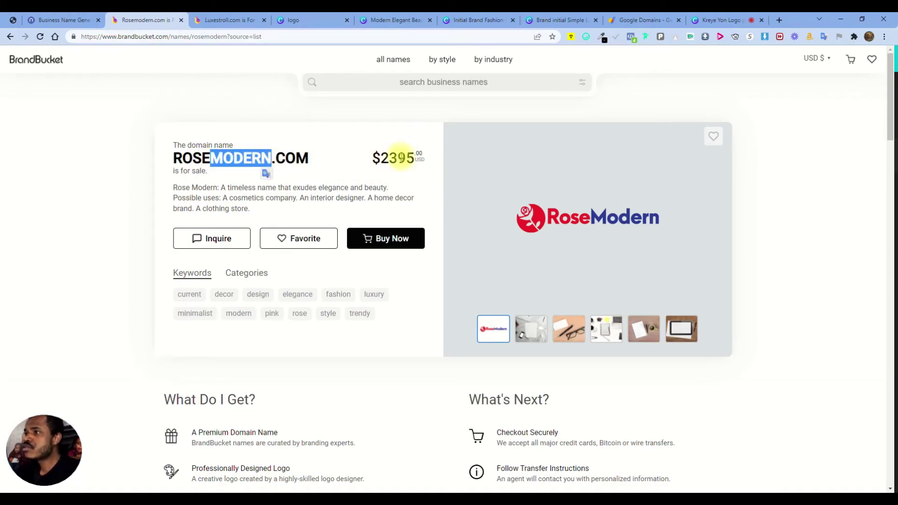
key(ctrl+Tab)
click(278, 159)
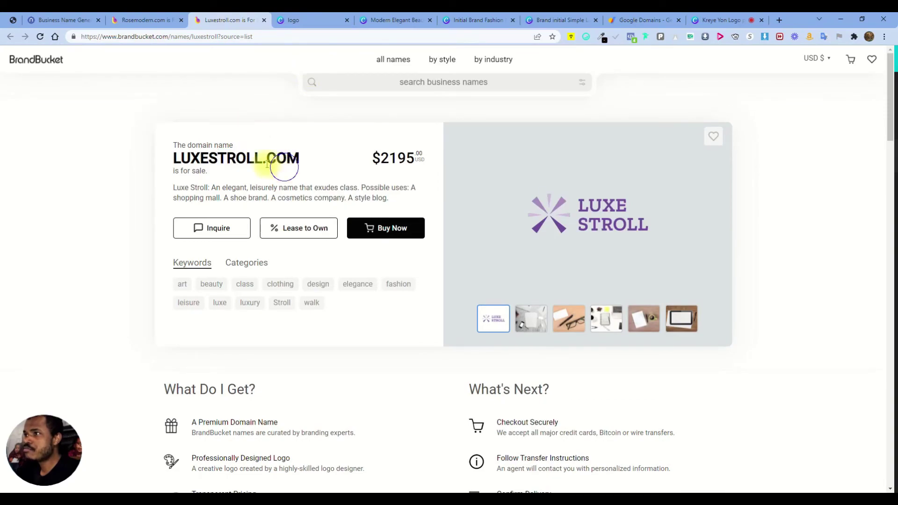
drag(221, 156, 262, 158)
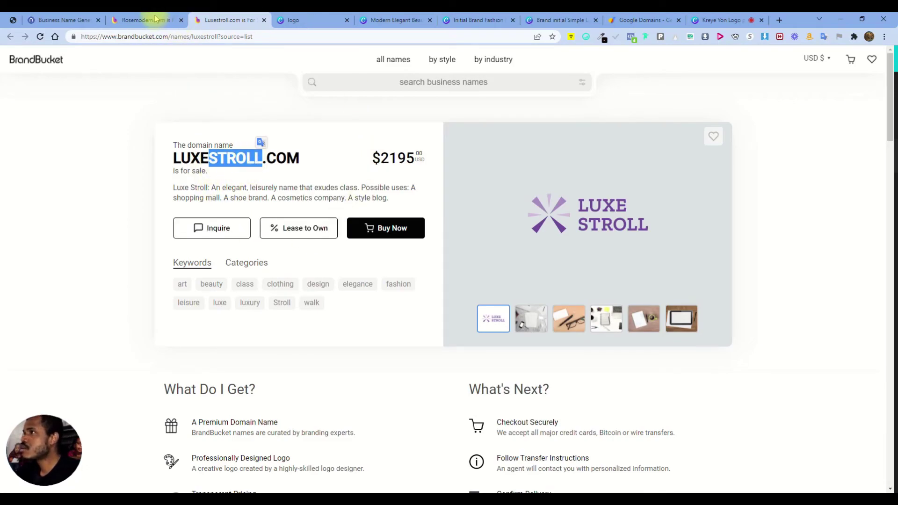
Search Google Domains for modernstroll.com and examine the exact-match result.
click(647, 14)
drag(393, 132, 360, 127)
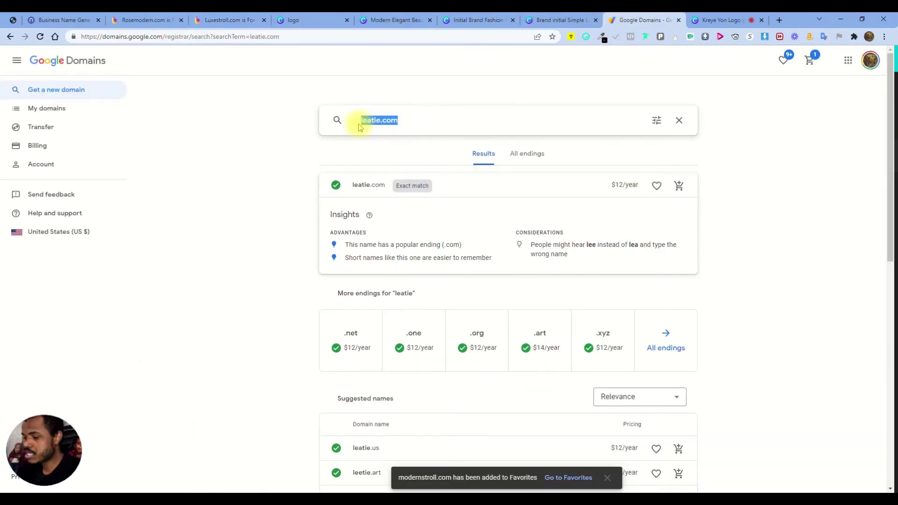
text(modernstroll)
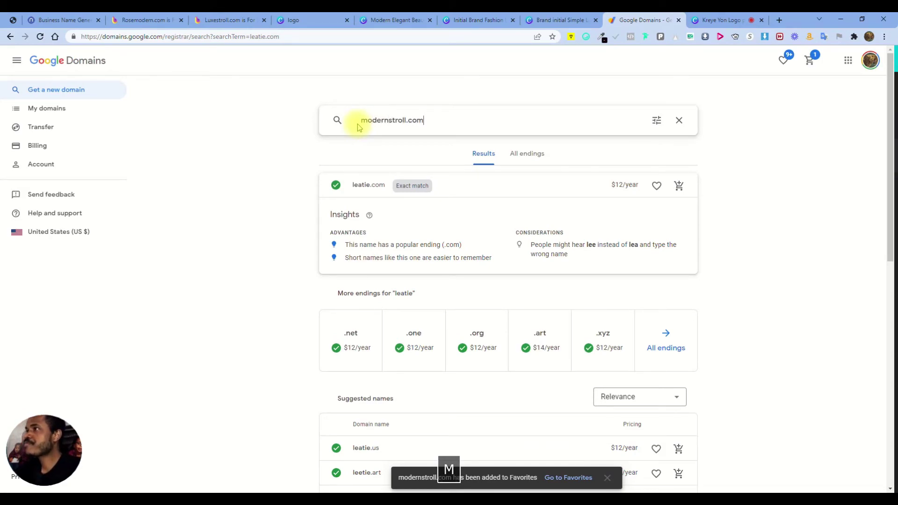
key(Return)
drag(354, 186, 541, 185)
click(539, 189)
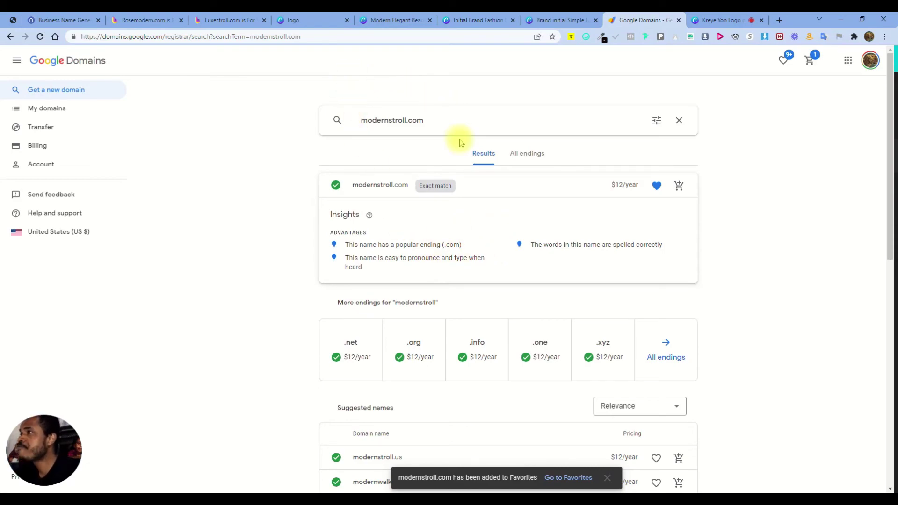
Compare the two premium BrandBucket listings with the modernstroll.com result in Google Domains.
click(140, 20)
click(224, 20)
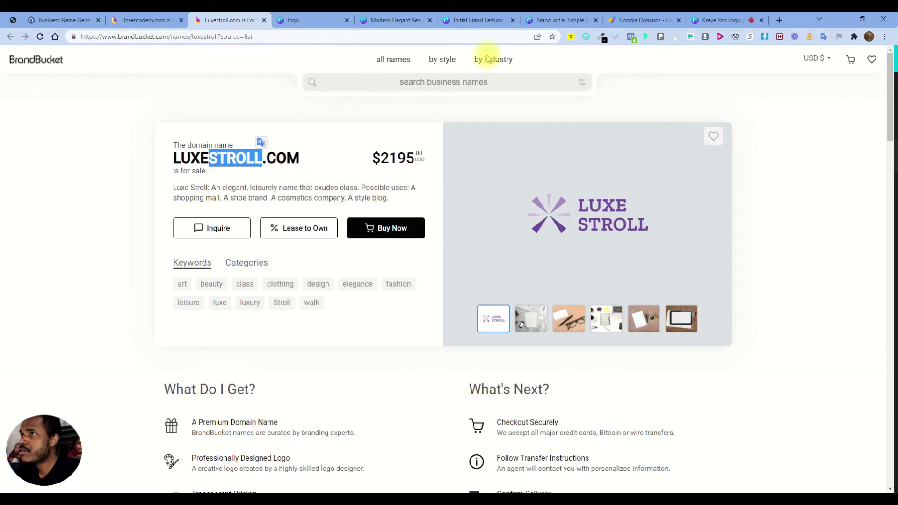
click(643, 20)
drag(359, 183, 449, 186)
click(594, 190)
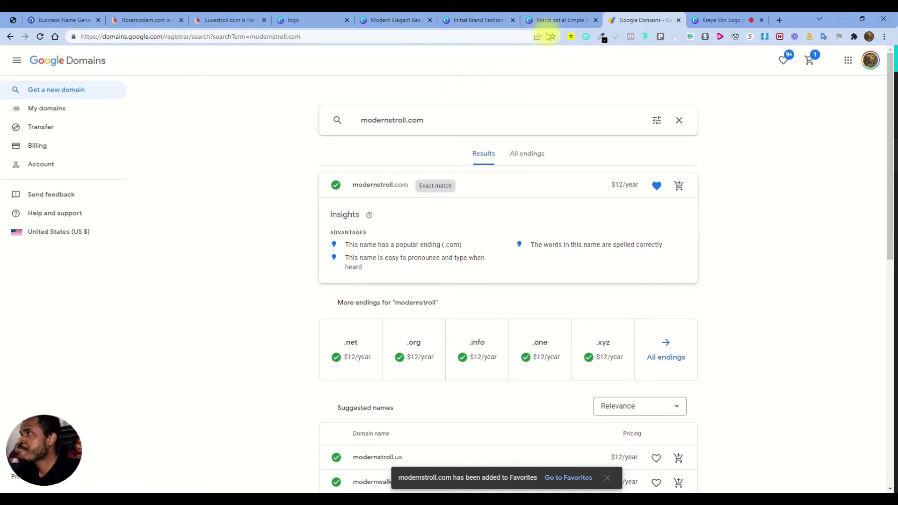
Switch to the Brand initial Simple Logo design in Canva and review the Modern Stroll logo on both pages.
click(309, 18)
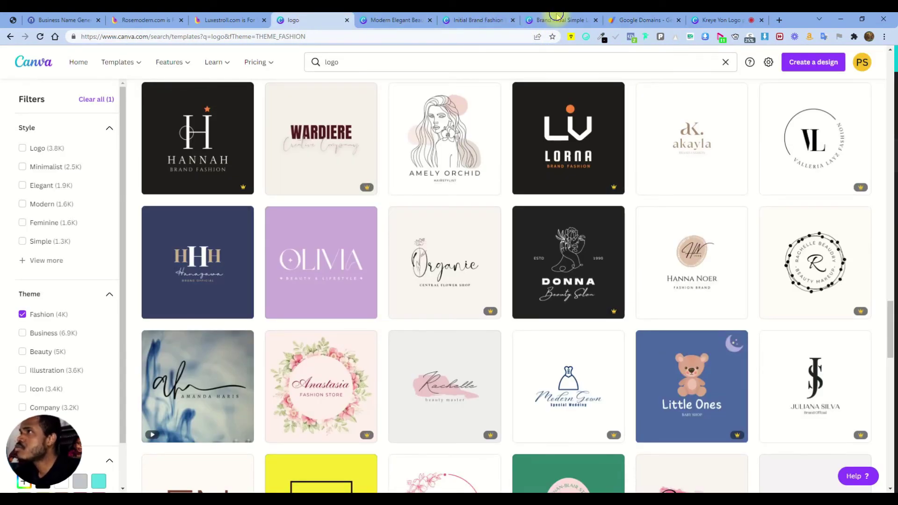
click(644, 20)
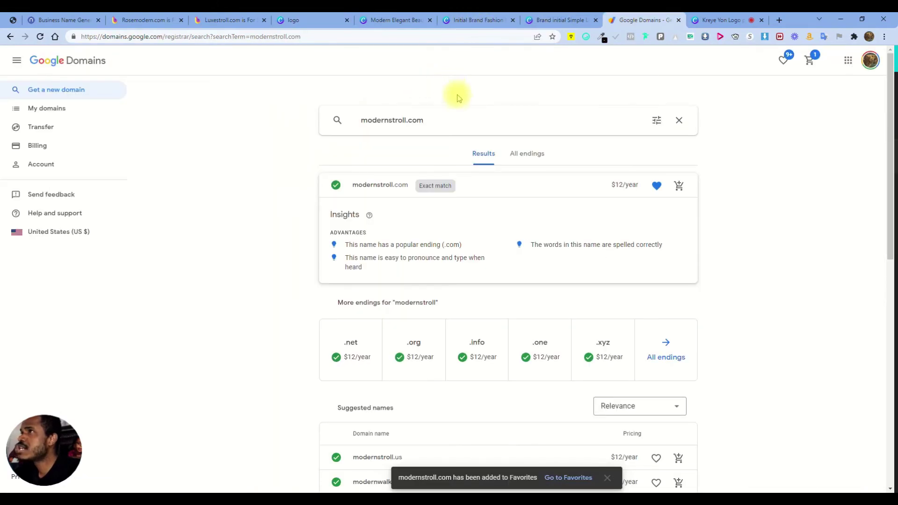
click(309, 18)
click(559, 18)
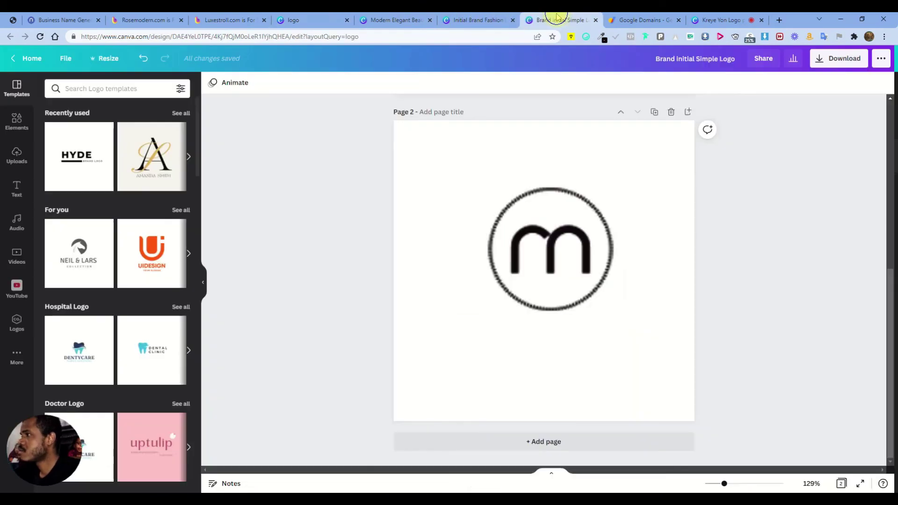
scroll(538, 215, up, 7)
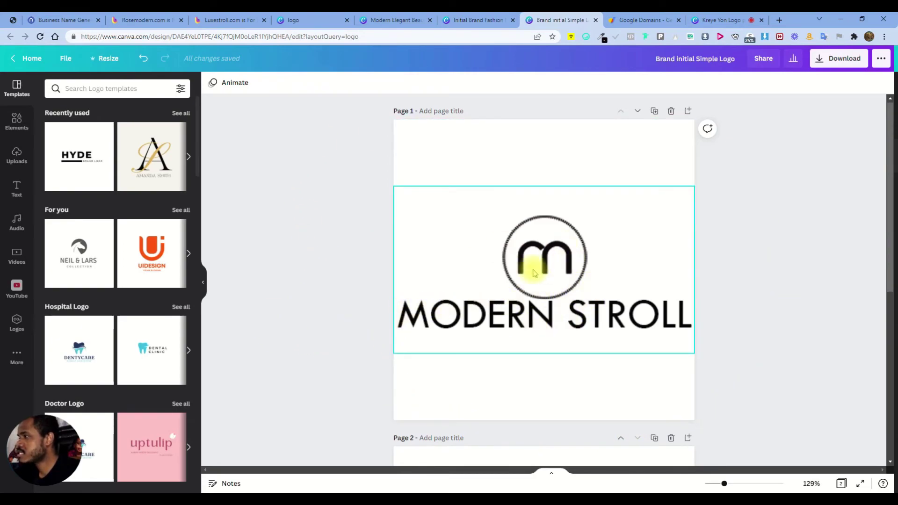
click(553, 259)
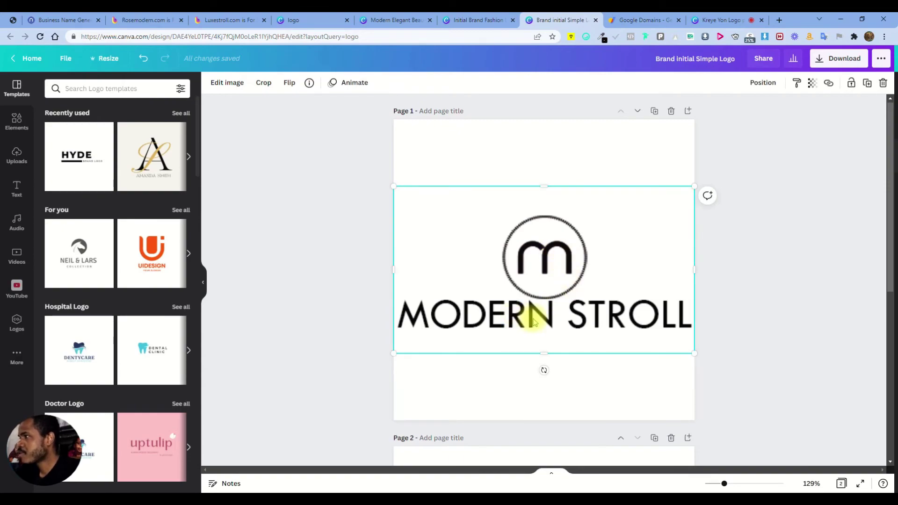
scroll(638, 284, down, 6)
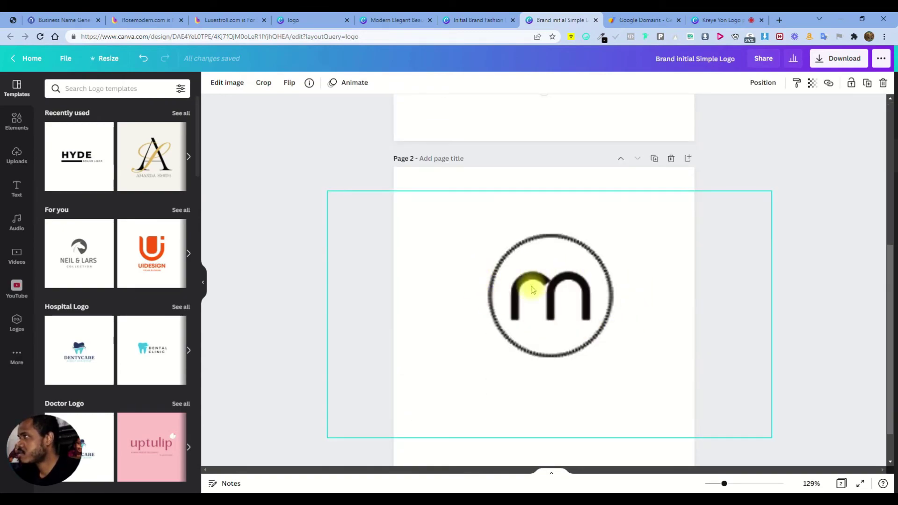
click(792, 248)
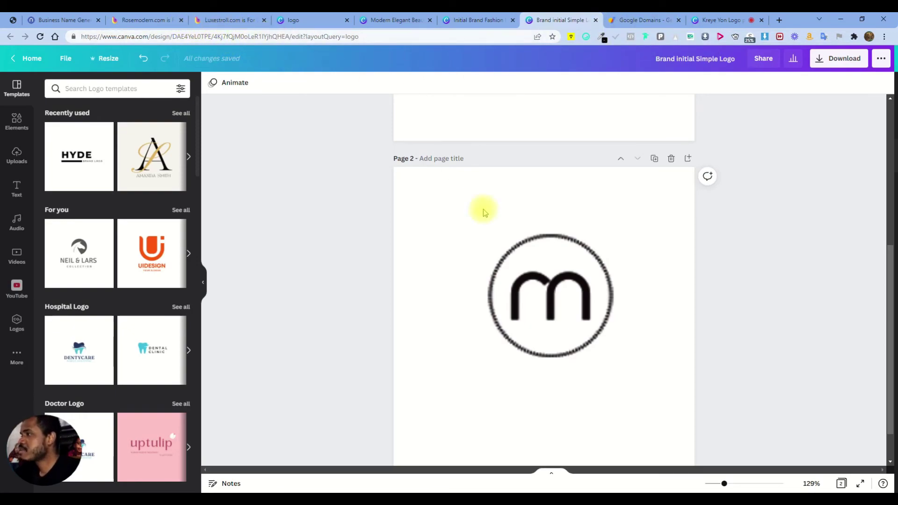
click(555, 260)
click(816, 202)
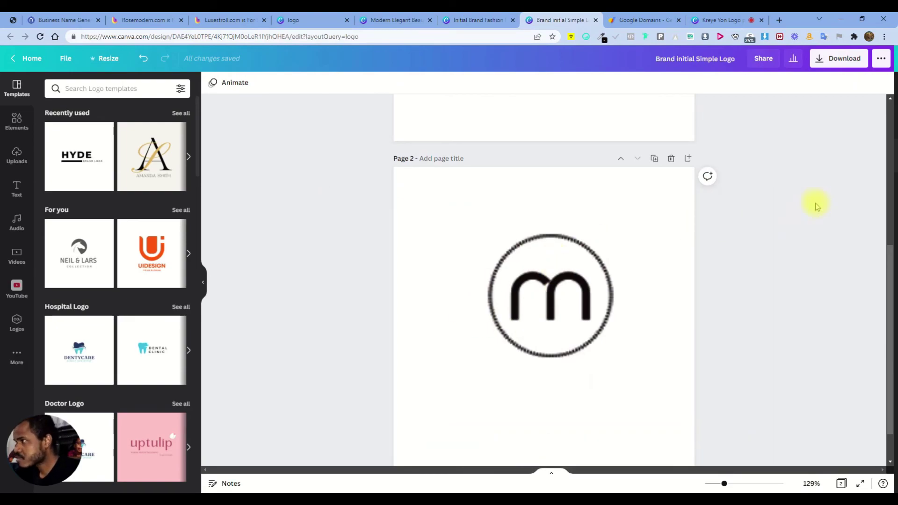
scroll(733, 303, up, 6)
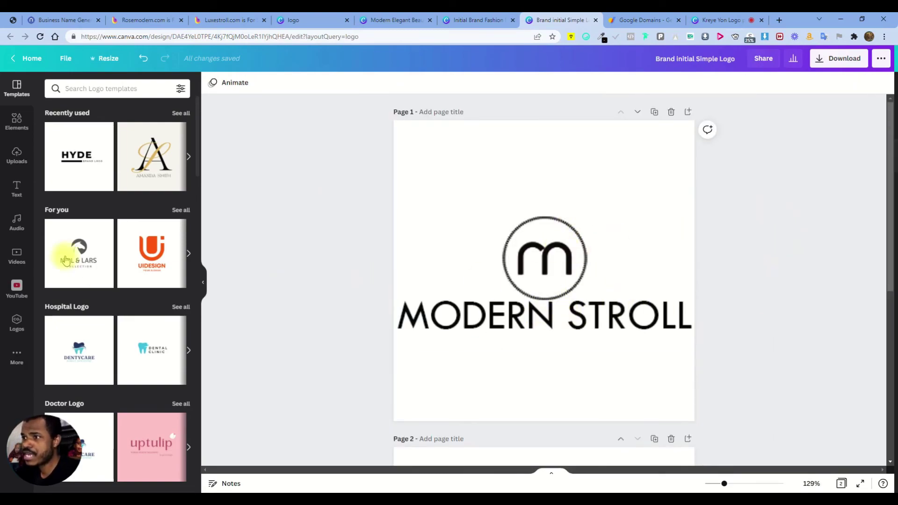